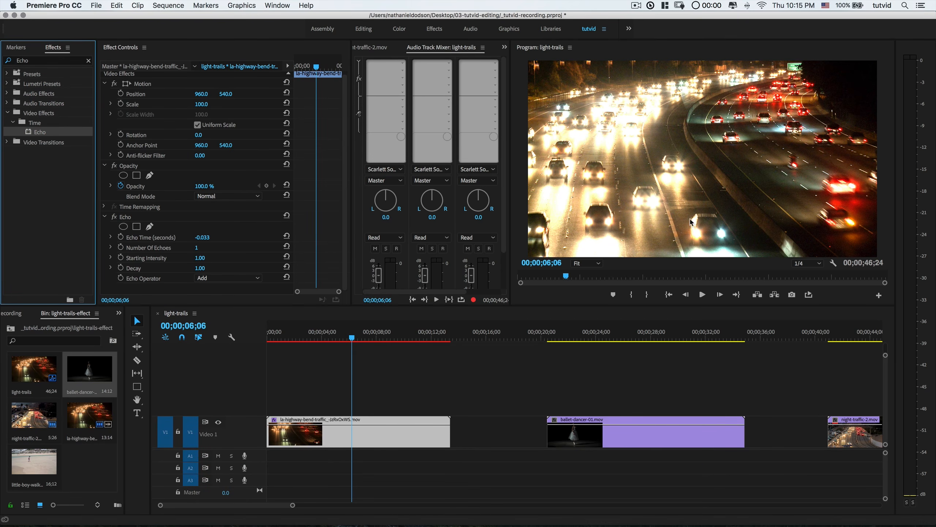
Step: Set the highway clip's Echo effect to 25 echoes with an echo time of -0.5 seconds
click(615, 188)
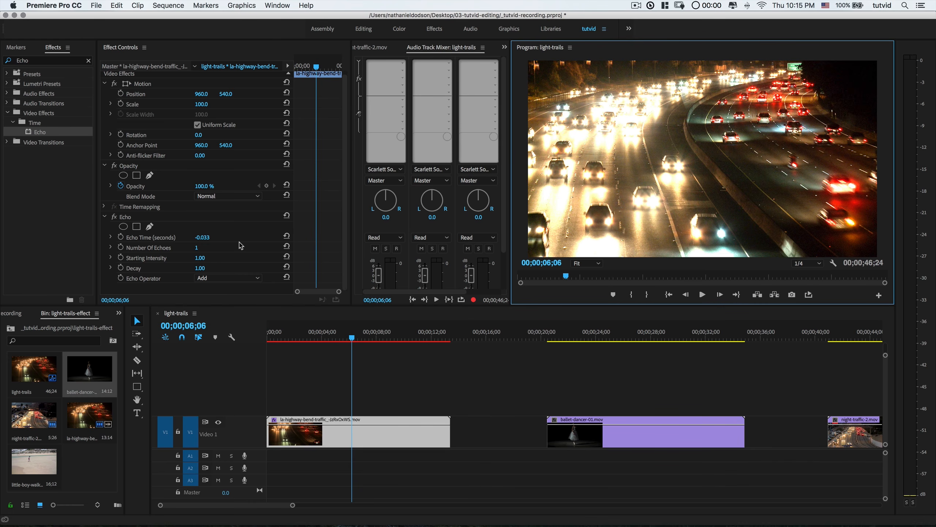
click(199, 248)
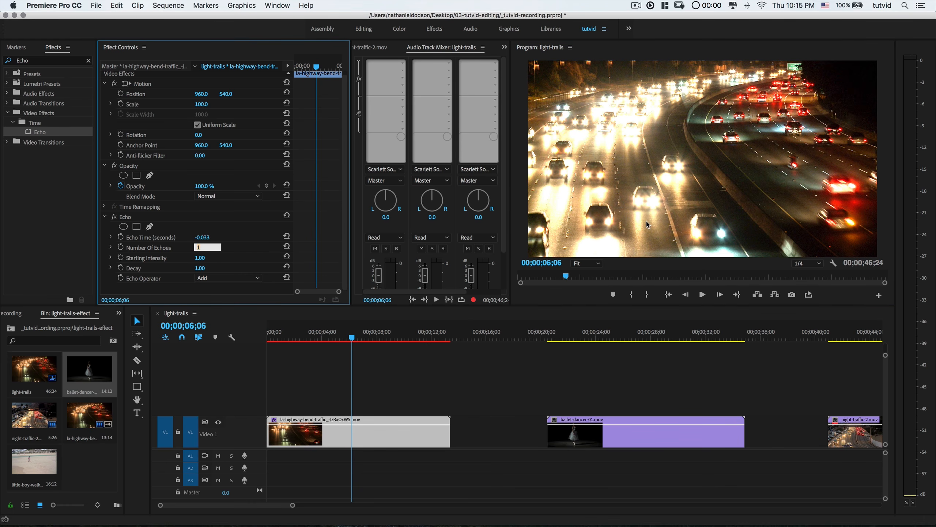
key(Tab)
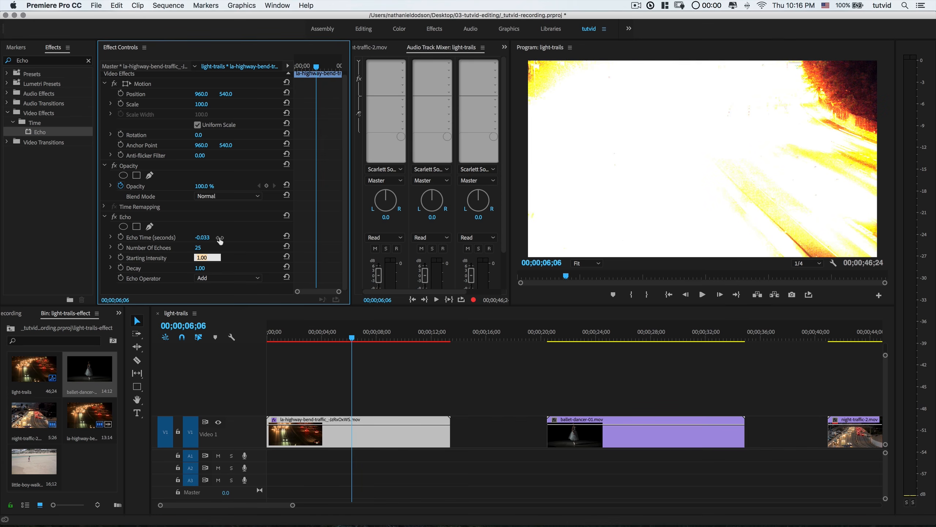
click(206, 236)
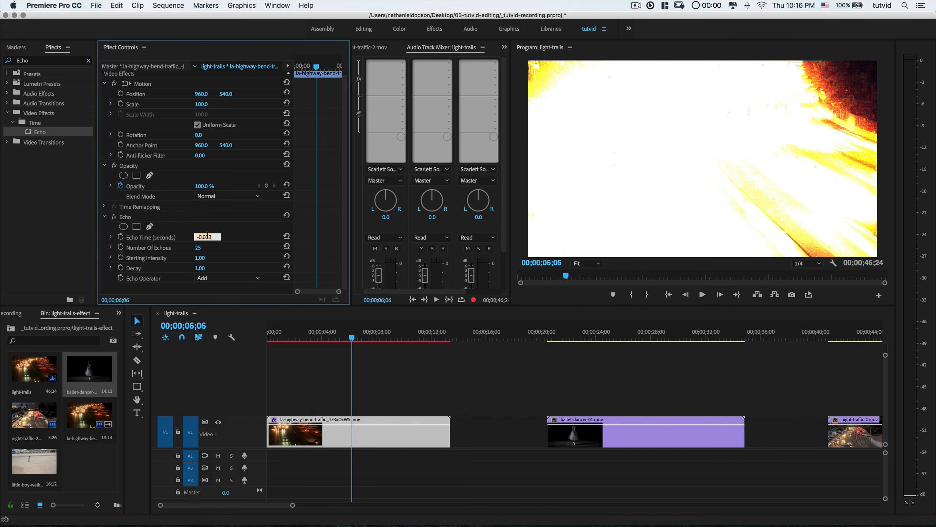
text(-0)
key(Tab)
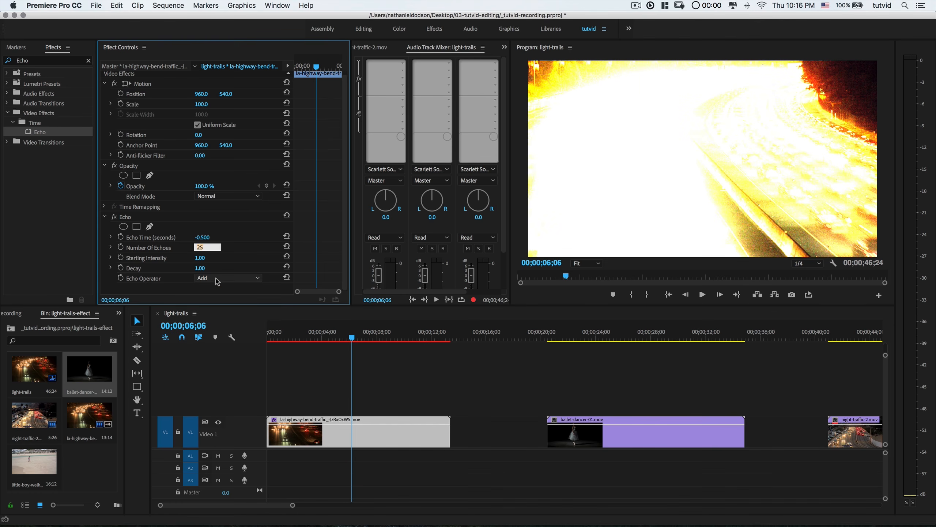
Step: Set the highway clip's Echo Operator to Maximum and check the result at a slightly earlier frame
click(227, 279)
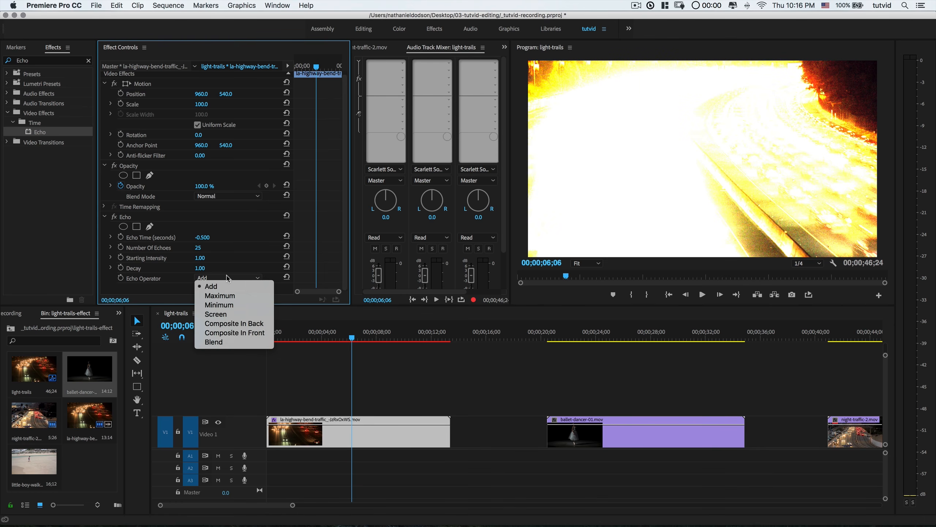
click(225, 297)
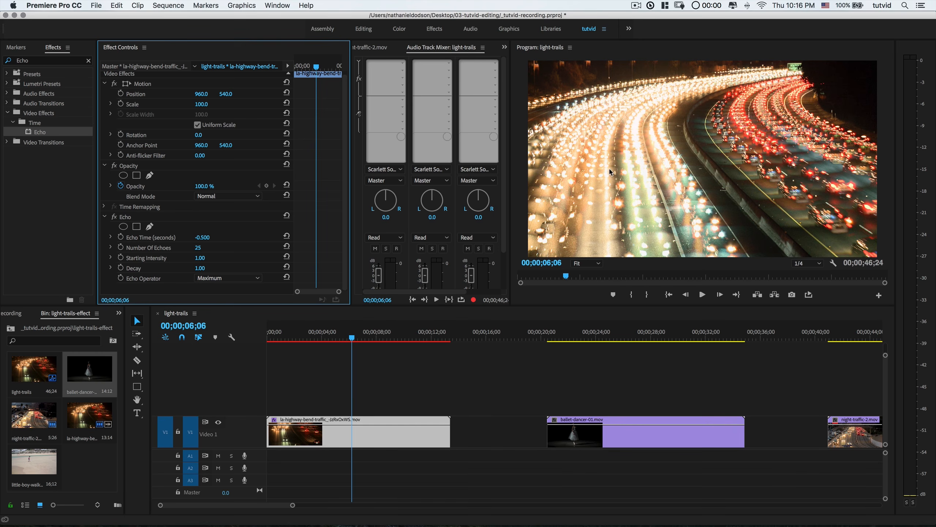
mouse_move(341, 337)
mouse_down()
mouse_move(295, 341)
mouse_move(387, 348)
mouse_move(280, 344)
mouse_move(357, 341)
mouse_move(346, 340)
mouse_up()
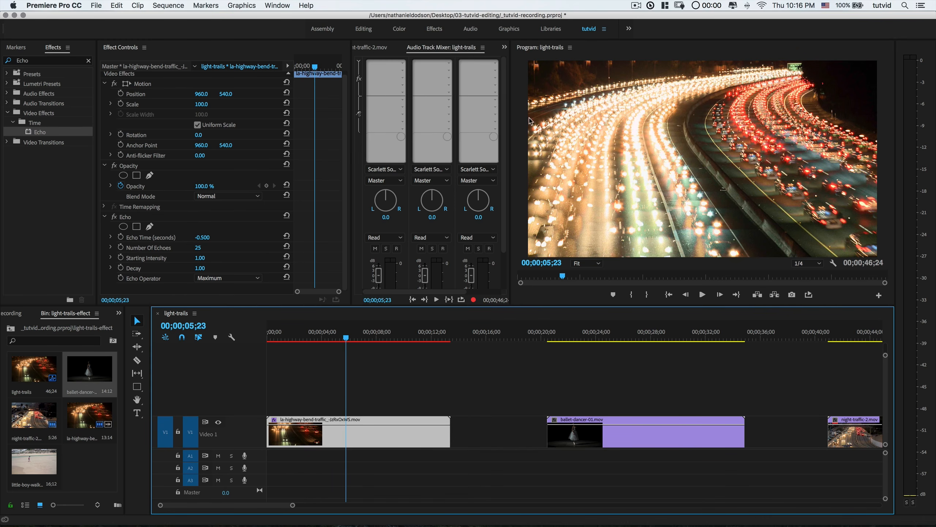
Step: Set the highway clip's echo time to -0.02 seconds and play back a short section of the traffic
click(203, 238)
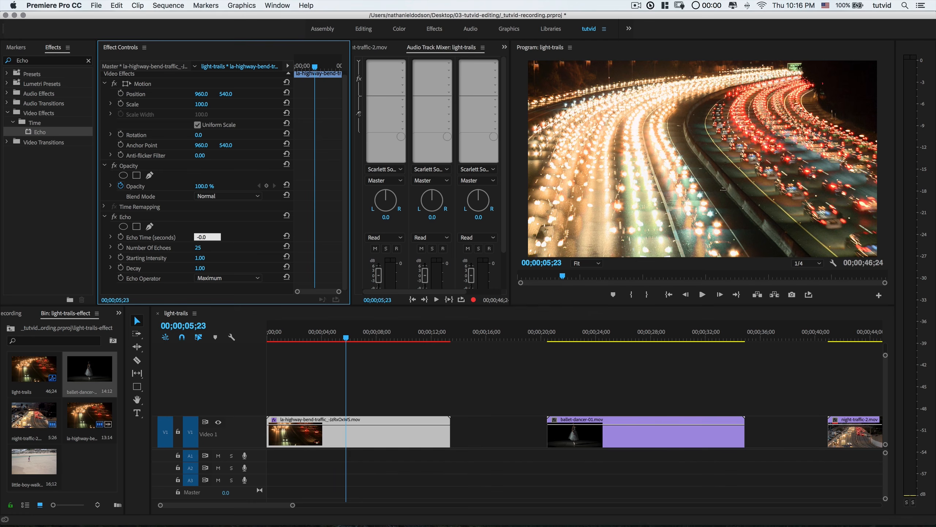
key(Tab)
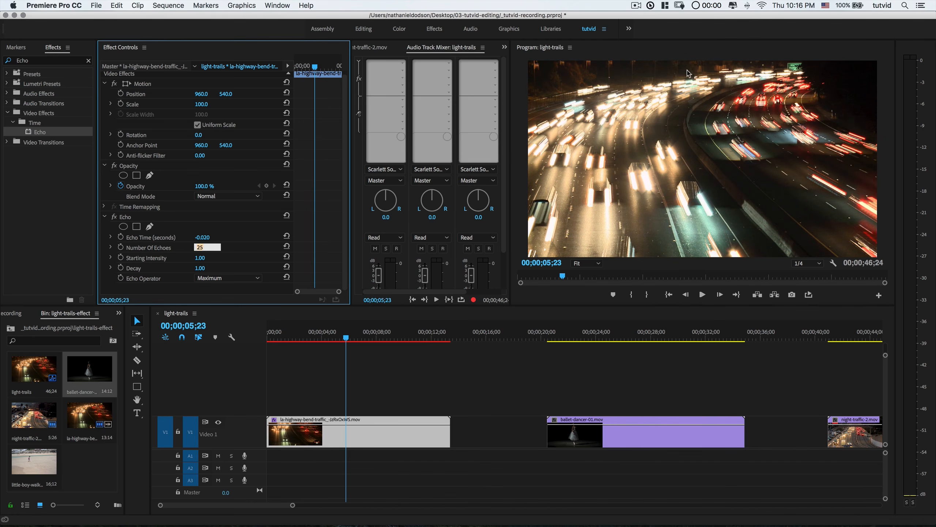
drag(324, 334, 304, 336)
key(space)
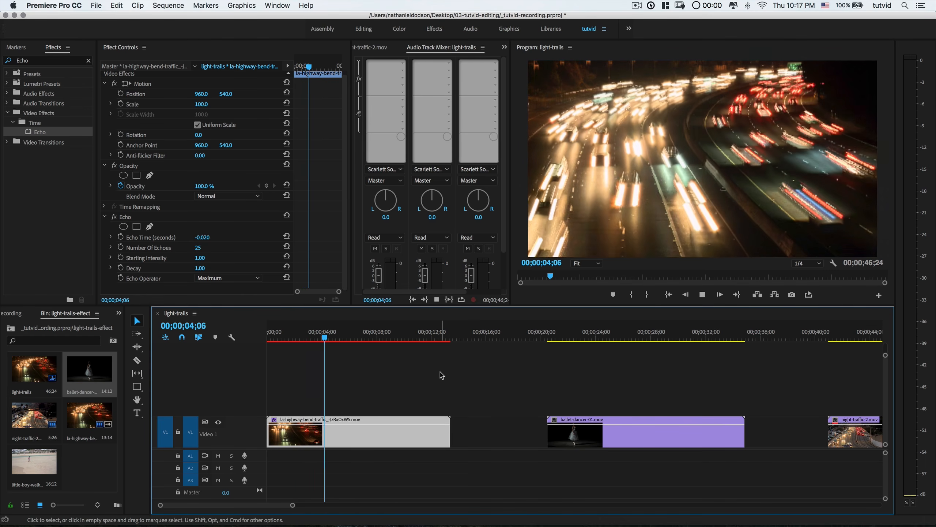
key(space)
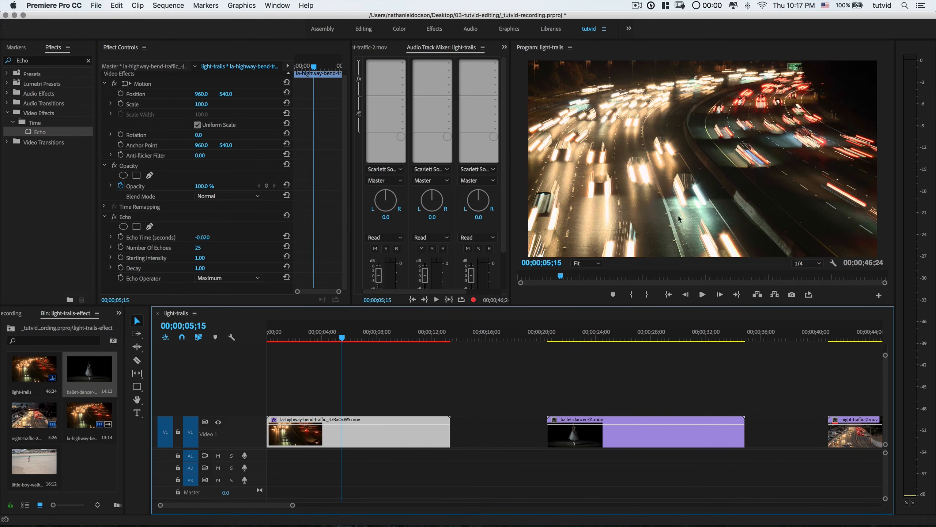
Step: Return to the start of the sequence and set the highway clip's Number Of Echoes to 75
key(Home)
click(199, 248)
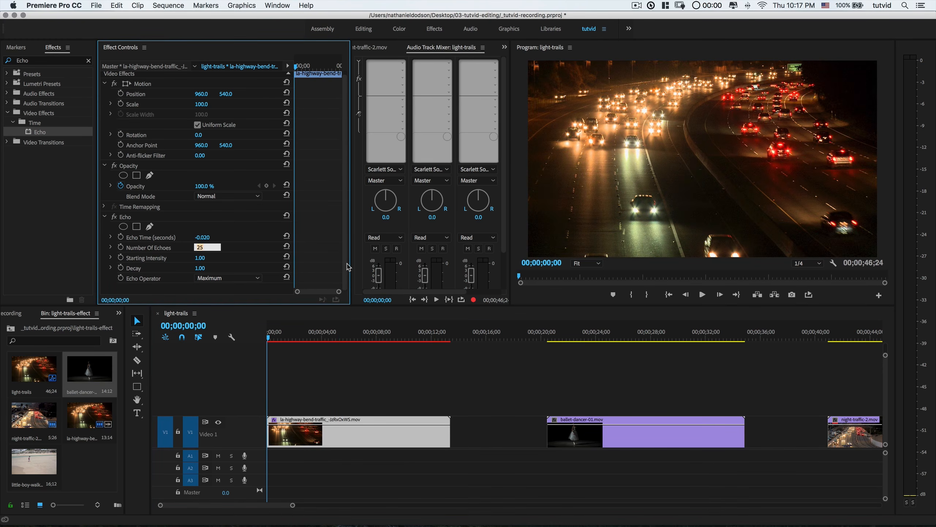
text(75)
key(Tab)
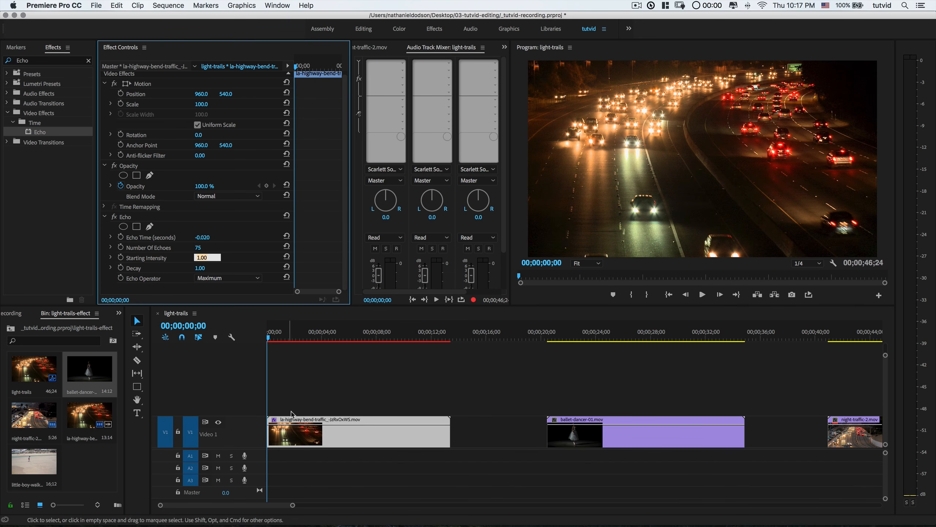
Step: Scrub through the highway clip and play it from the start to examine the light trails
click(273, 337)
drag(273, 337, 324, 337)
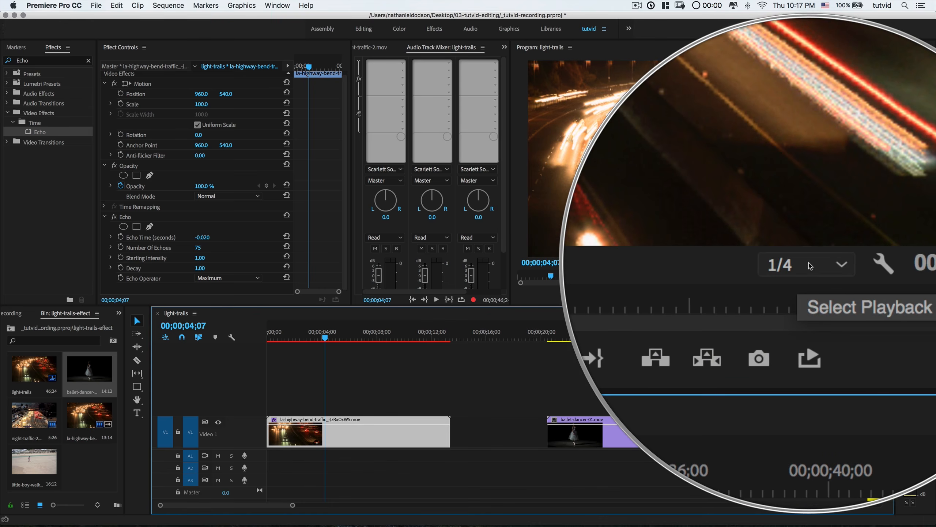
drag(306, 335, 259, 335)
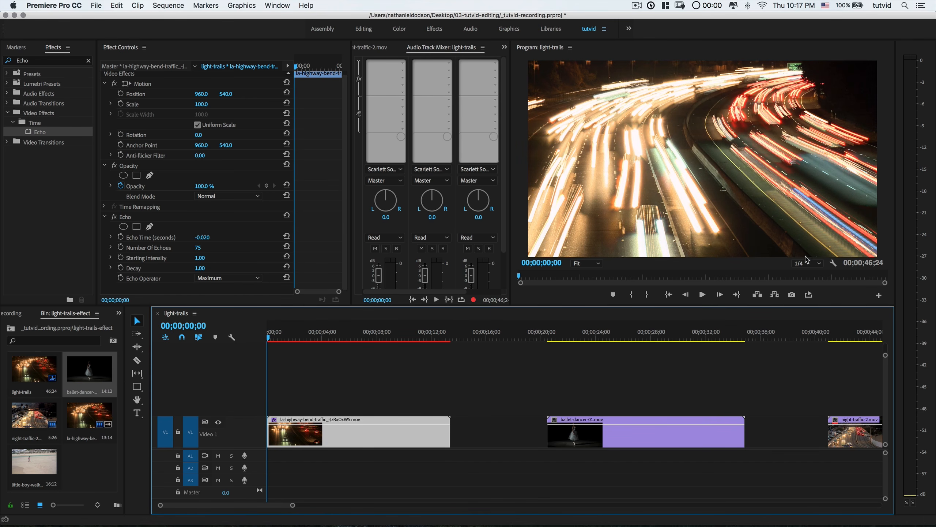
key(space)
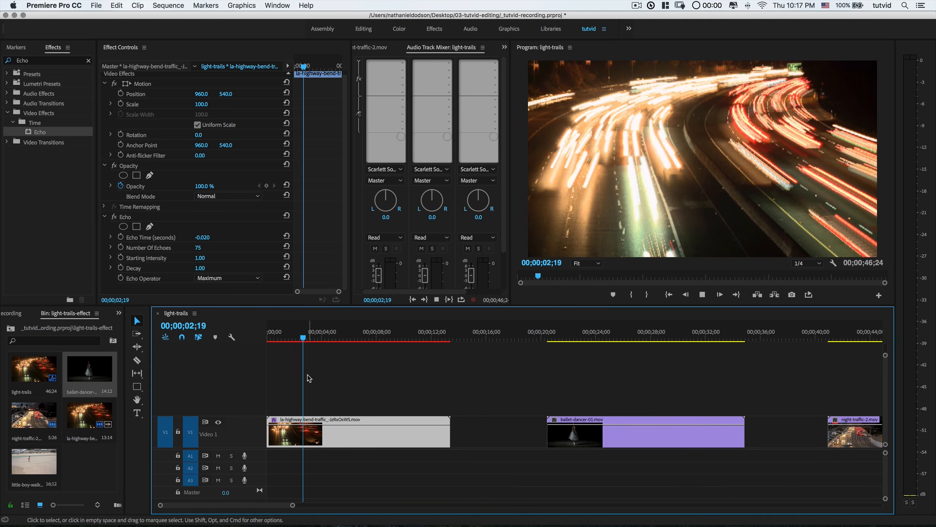
key(space)
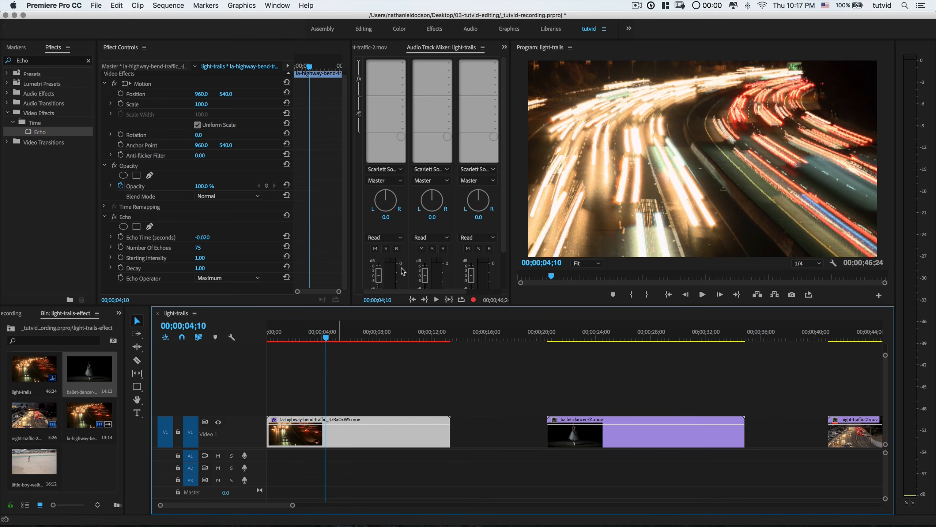
click(288, 341)
drag(288, 342, 195, 357)
key(space)
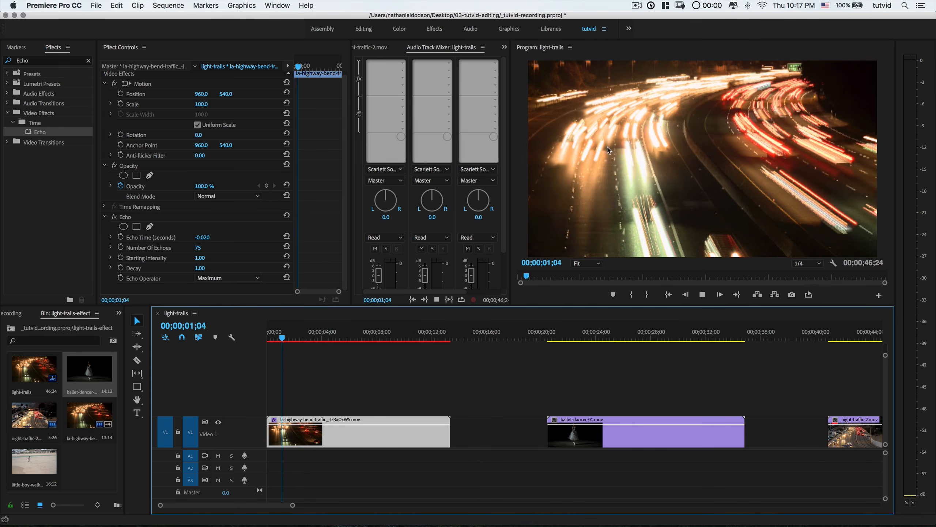
key(space)
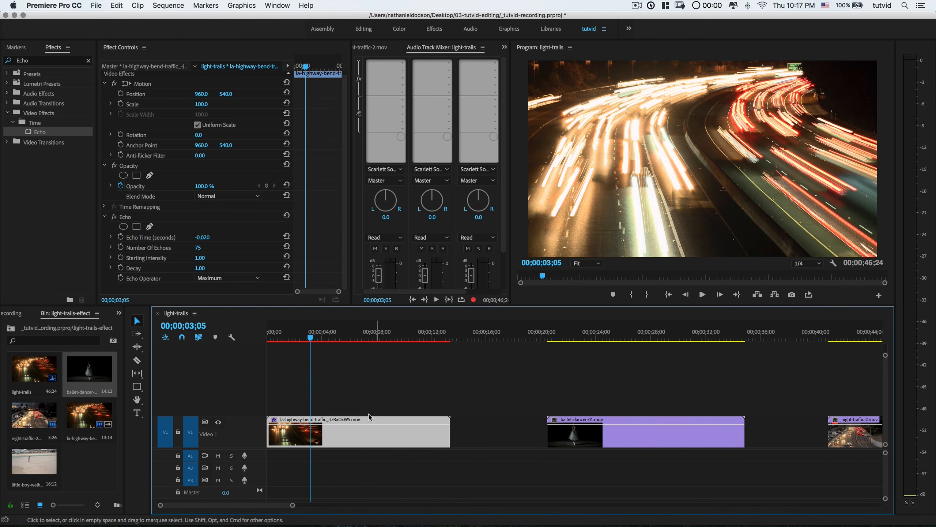
Step: Set the highway clip's speed to 200% and play it back from the start of the sequence
right_click(350, 424)
click(391, 353)
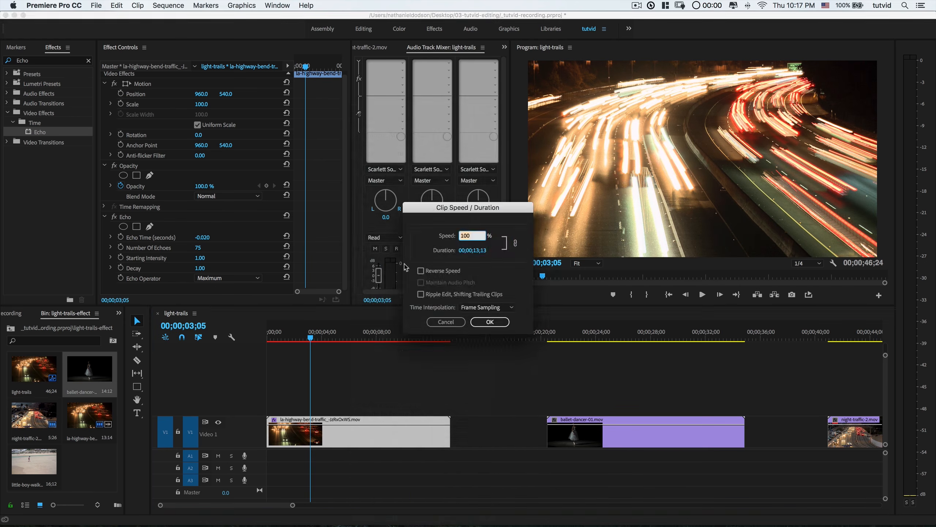
text(20)
click(490, 321)
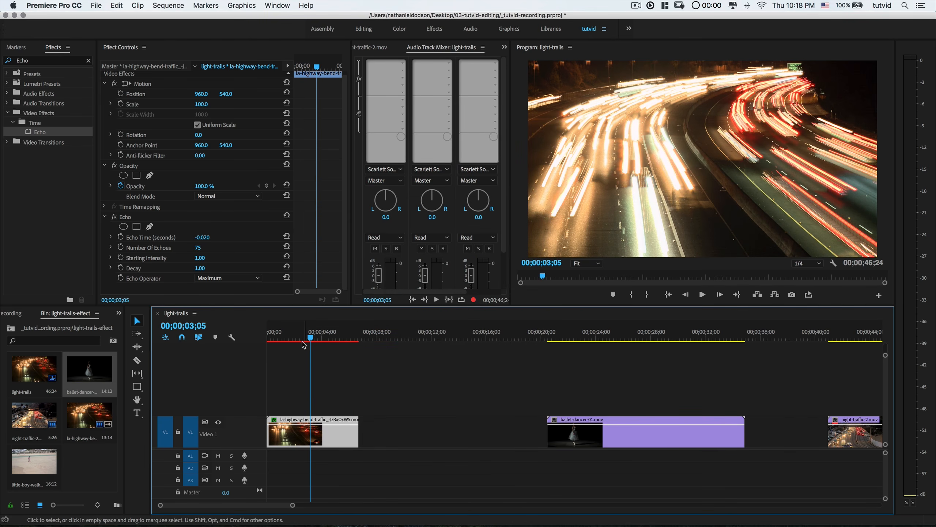
key(Home)
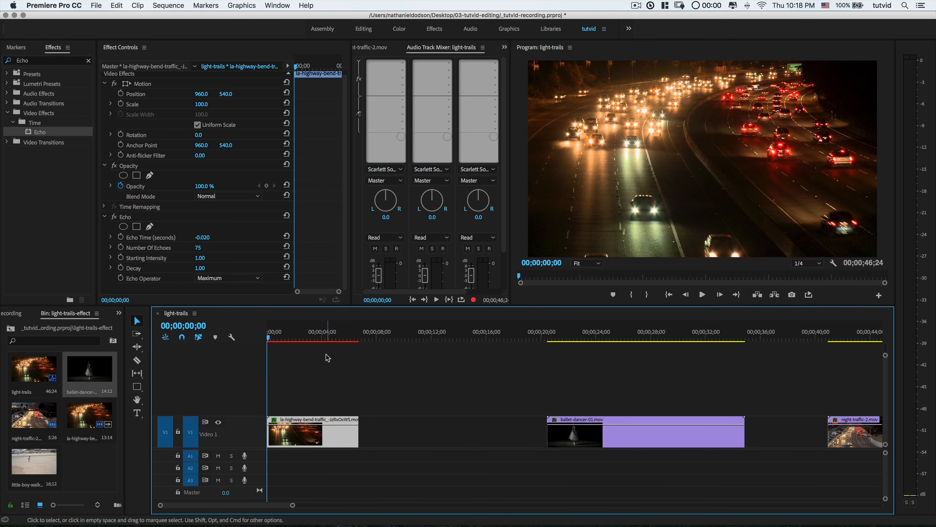
key(space)
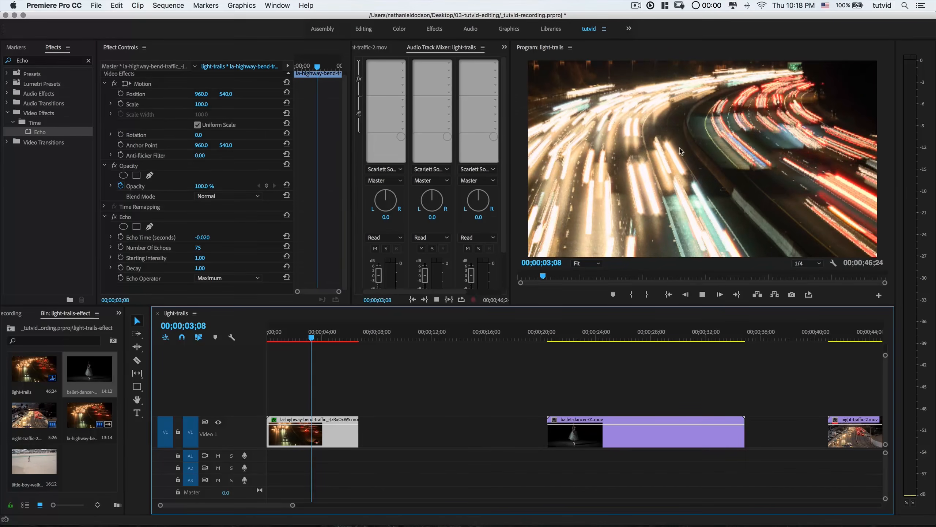
key(space)
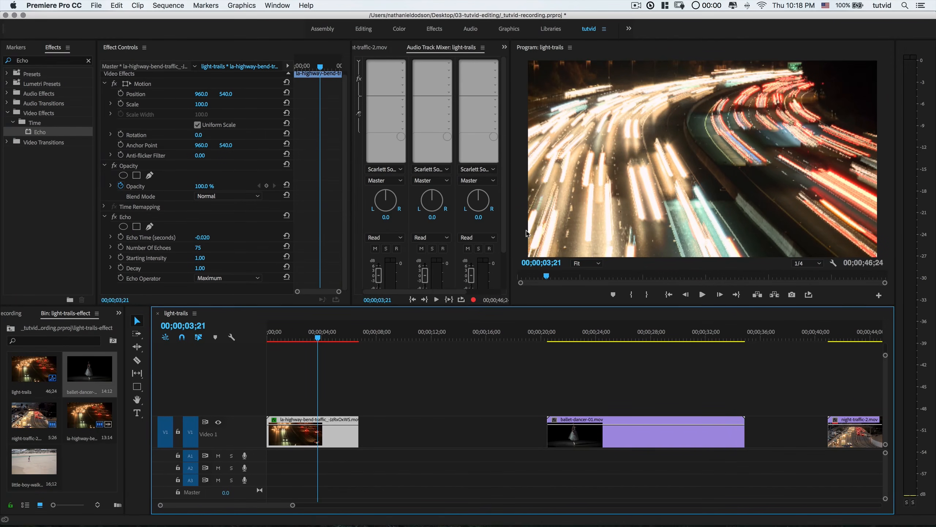
Step: Set the highway clip's Number Of Echoes to 150 and scrub through it to check the trails
click(200, 248)
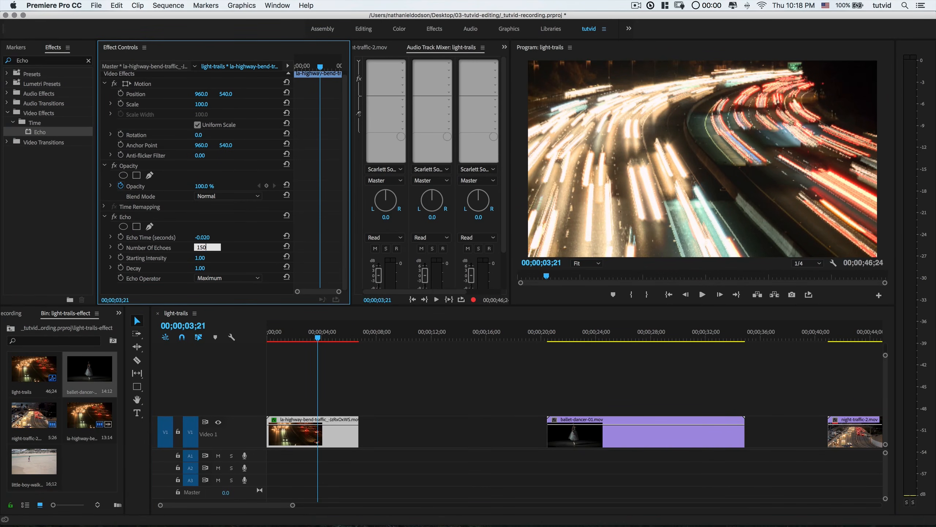
text(150)
key(Tab)
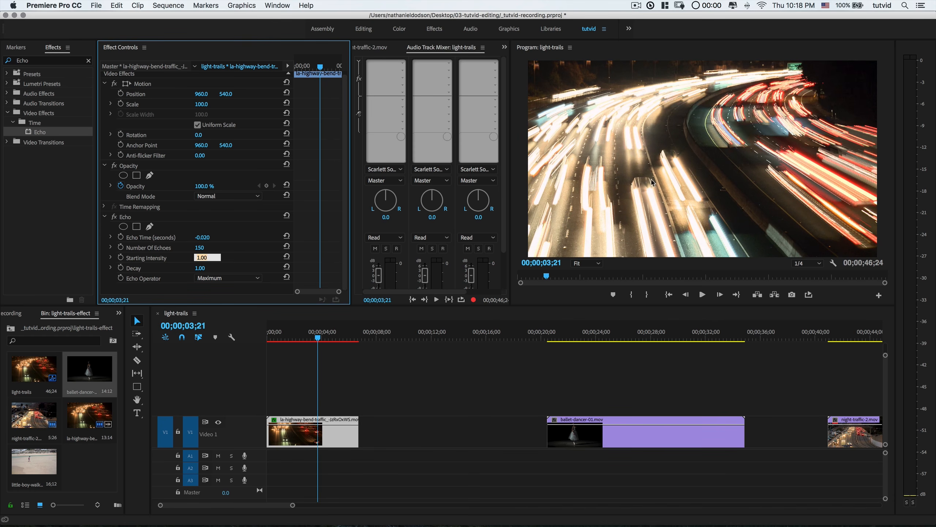
drag(315, 336, 263, 339)
click(321, 334)
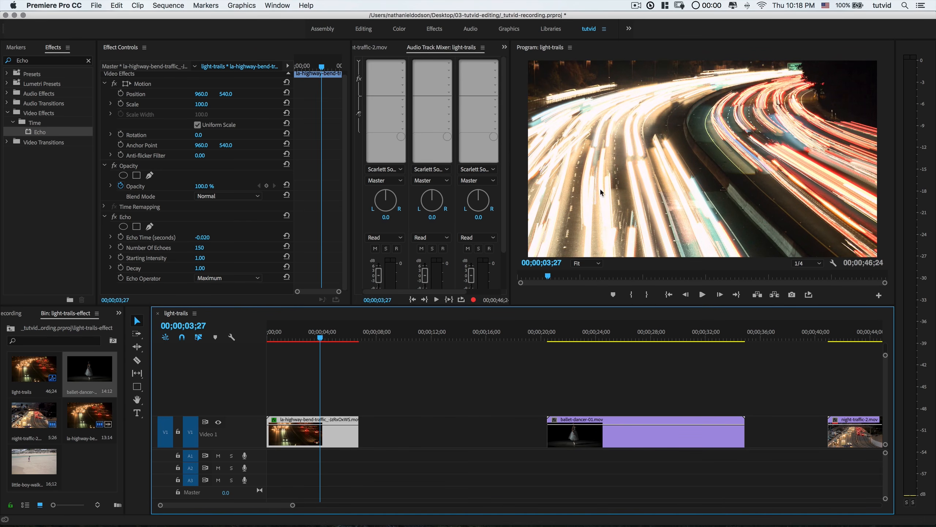
Step: Try the Minimum echo operator on the highway clip at different frames and restore Maximum
click(239, 279)
click(218, 305)
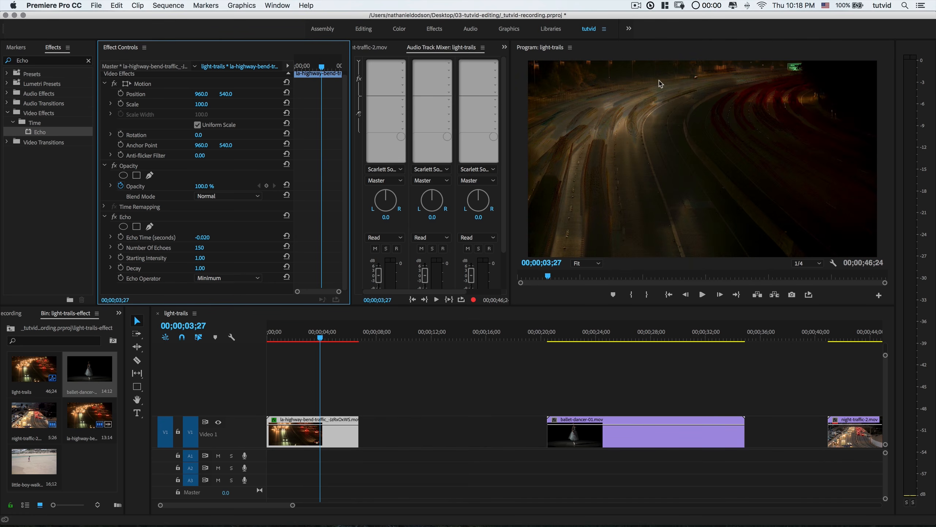
mouse_move(295, 342)
mouse_down()
mouse_move(332, 342)
mouse_move(310, 342)
mouse_up()
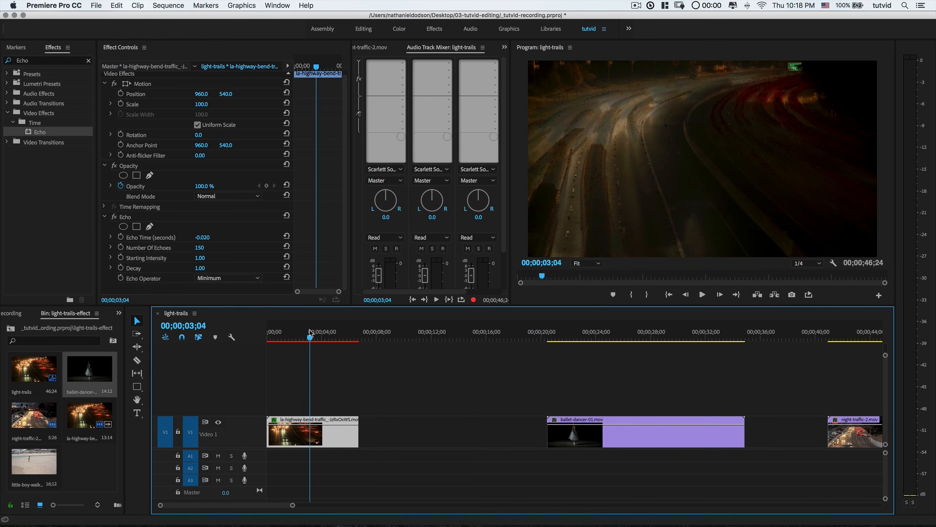
click(240, 278)
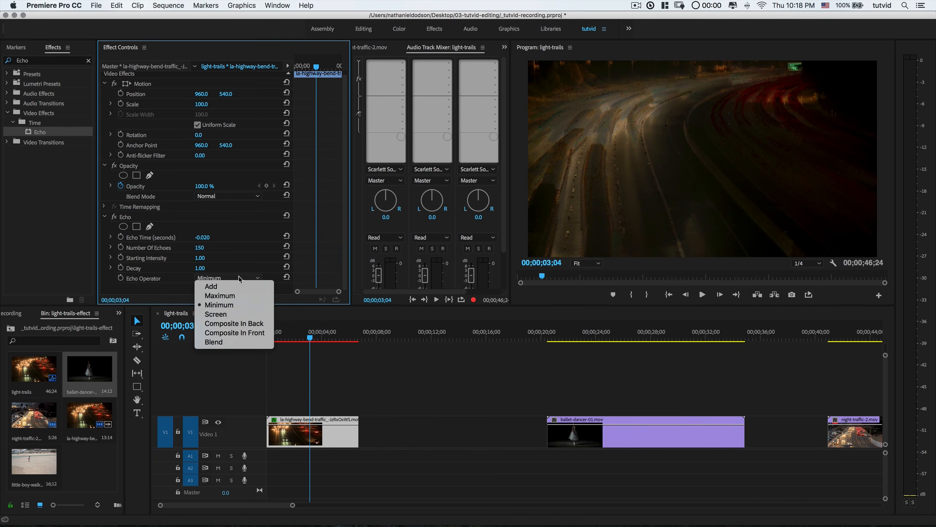
click(226, 296)
Step: Delete the highway clip from the timeline and move ballet-dancer-01.mov to the start of the sequence
click(450, 387)
click(351, 428)
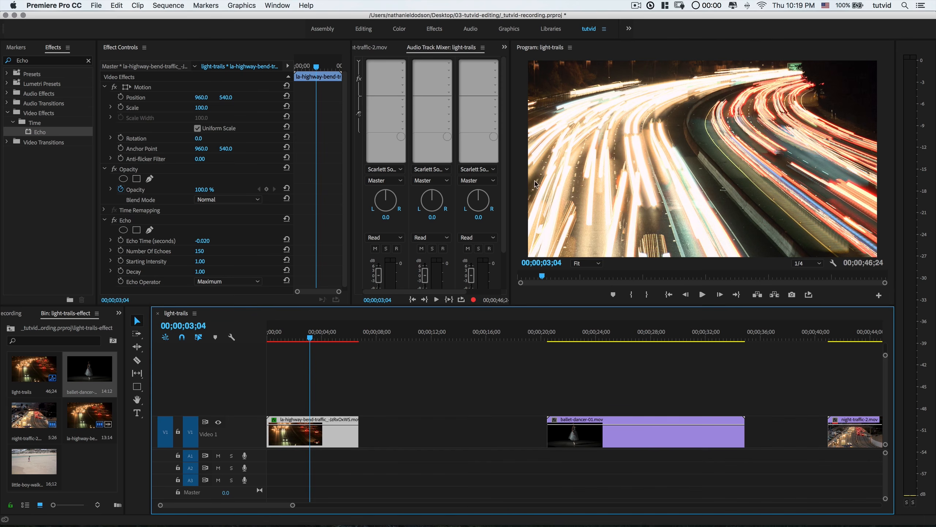
key(Delete)
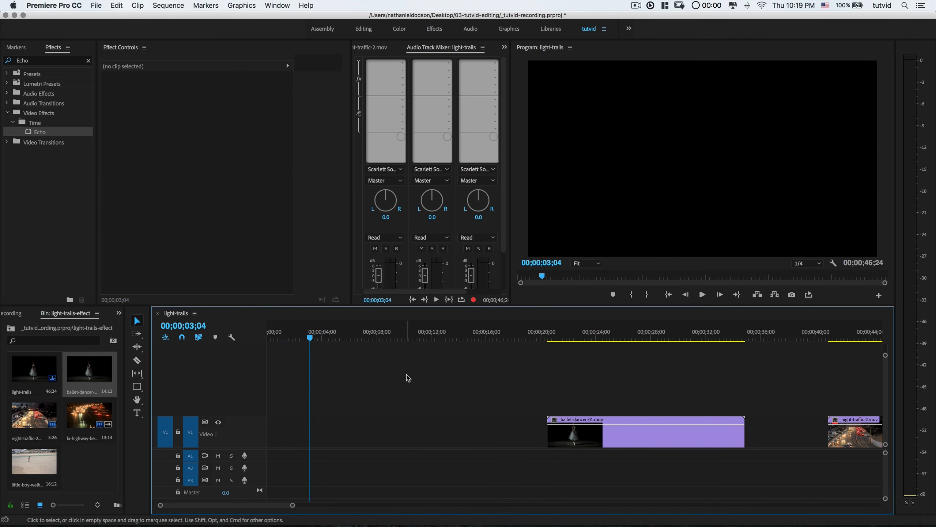
drag(605, 428, 323, 425)
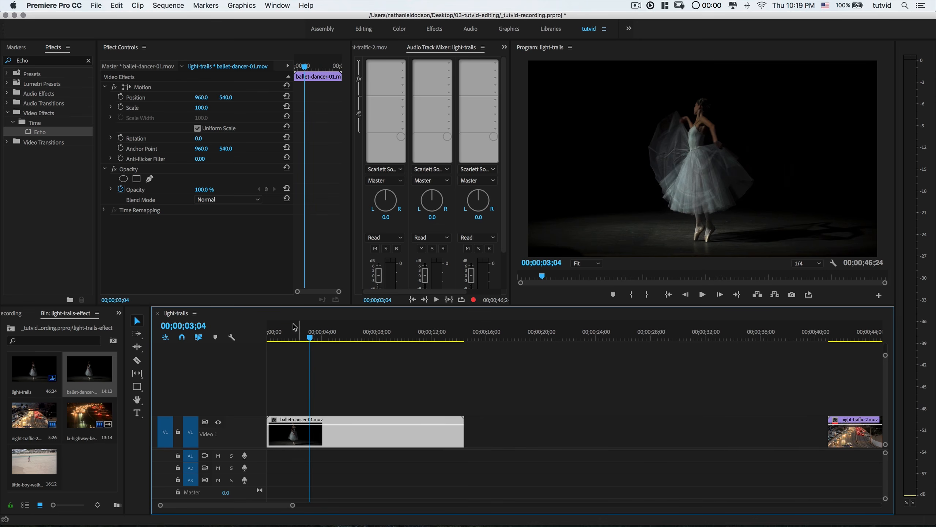
Step: Apply the Echo effect to ballet-dancer-01.mov, return the playhead to the start, and set Echo Time to -0.500 seconds
drag(33, 130, 173, 254)
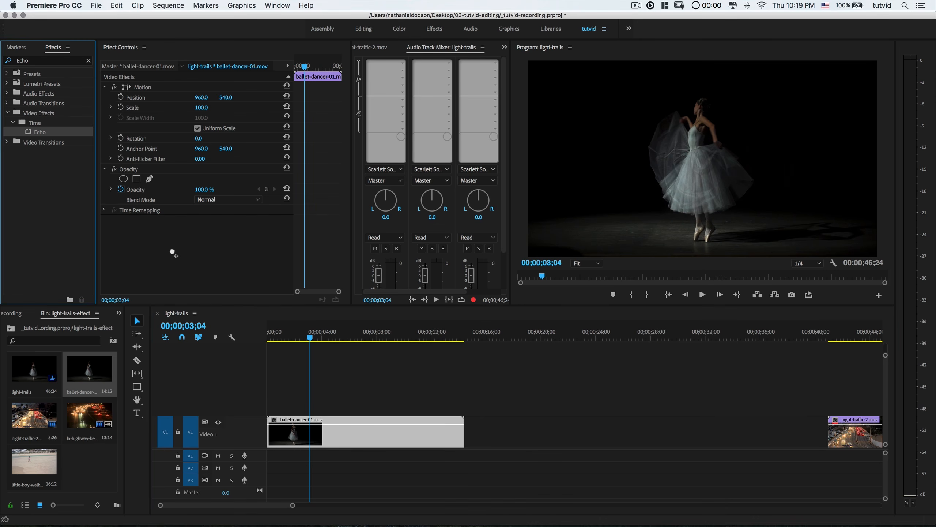
drag(309, 339, 267, 345)
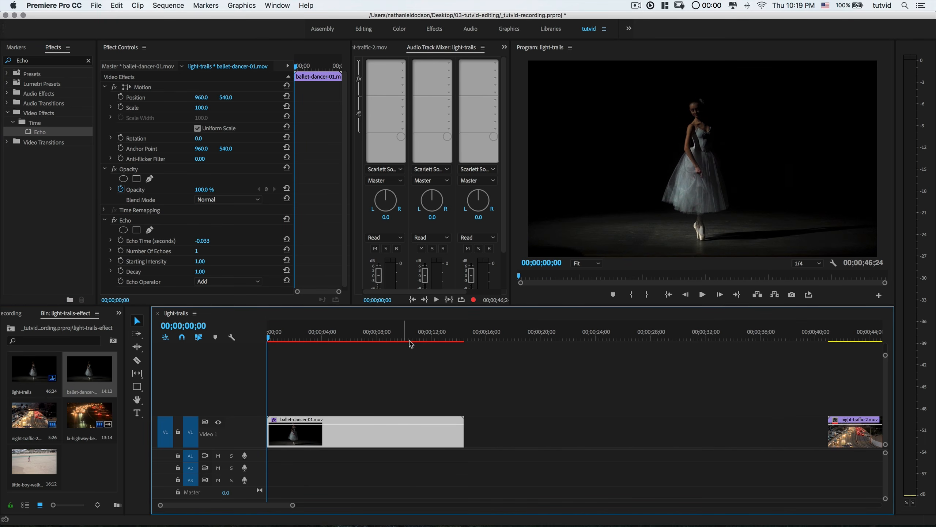
click(206, 238)
click(203, 240)
text(-)
key(Tab)
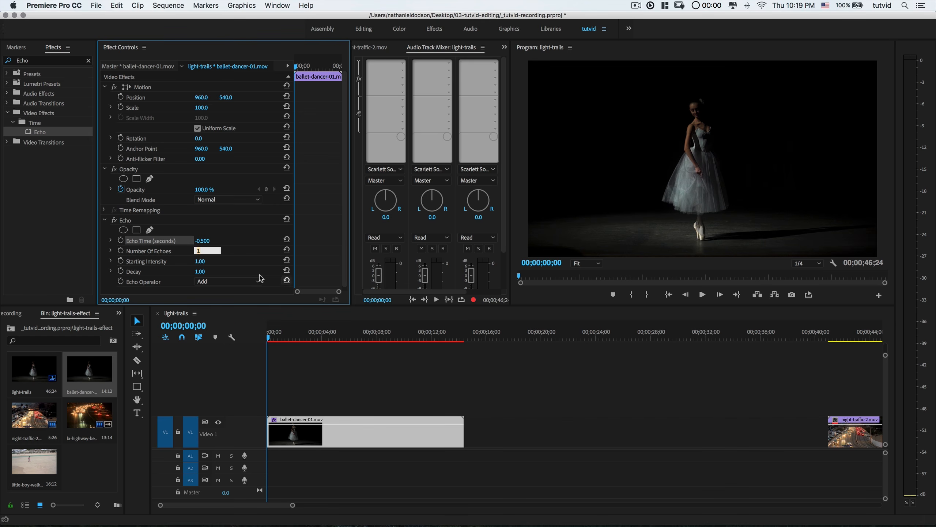
Step: Set the ballet clip's Number Of Echoes to 10 and its Echo Operator to Maximum
text(10)
key(Tab)
click(220, 282)
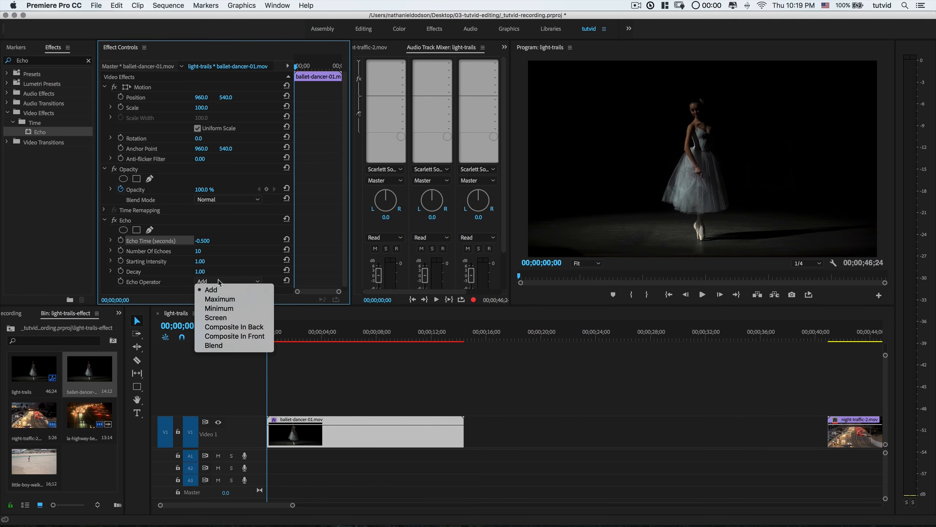
click(230, 300)
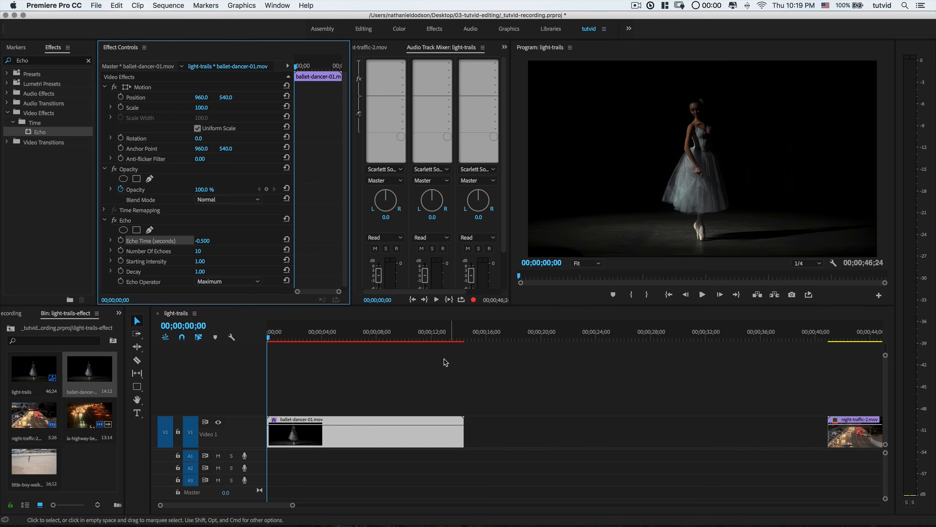
Step: Scrub into the ballet clip and play it back from the start of the sequence to check the motion echoes
drag(270, 338, 301, 340)
key(Home)
key(space)
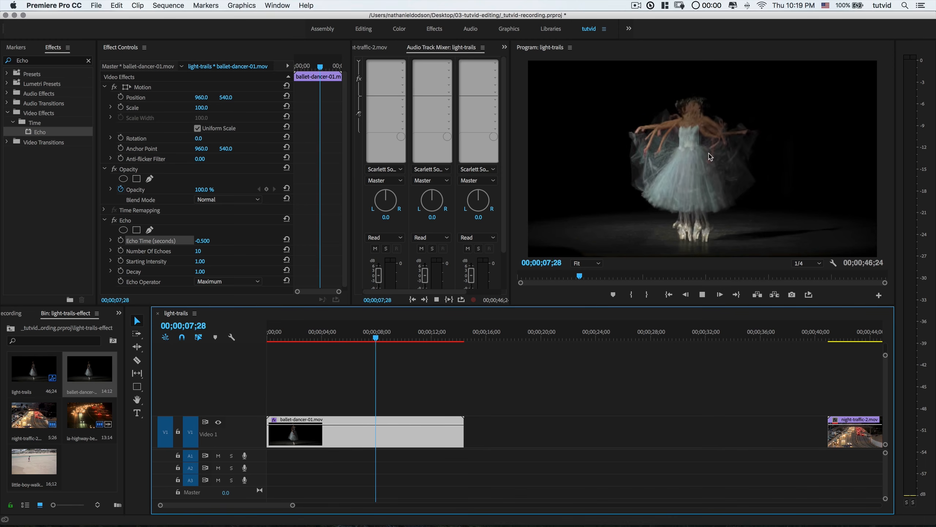
key(space)
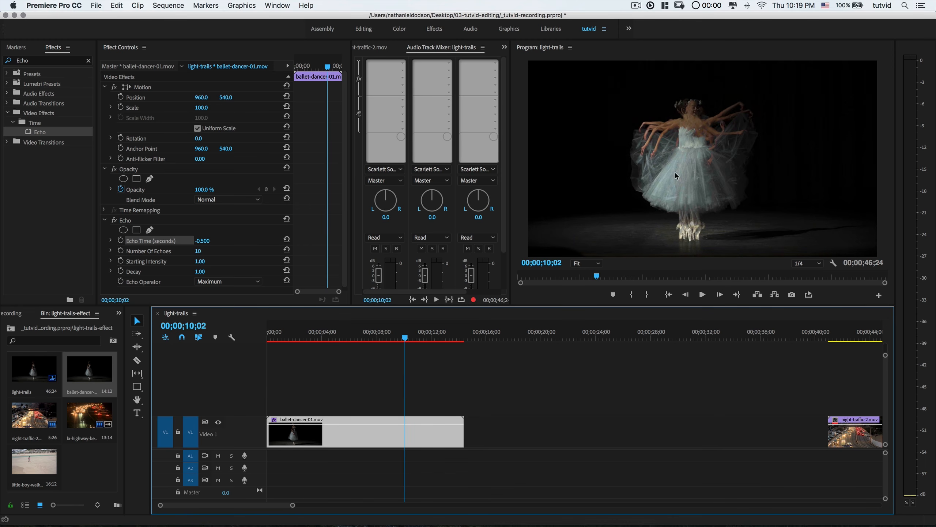
Step: Remove the Echo effect from the ballet-dancer-01.mov clip
click(384, 372)
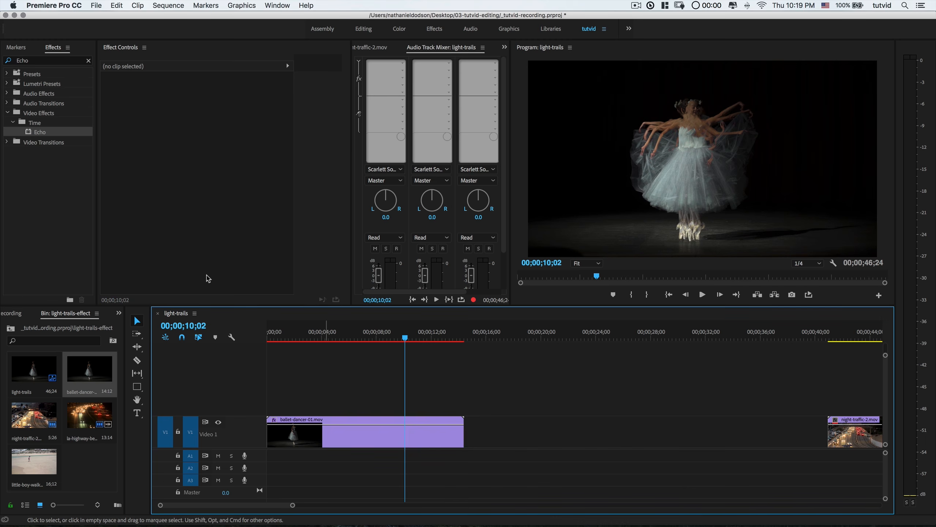
click(334, 443)
click(134, 221)
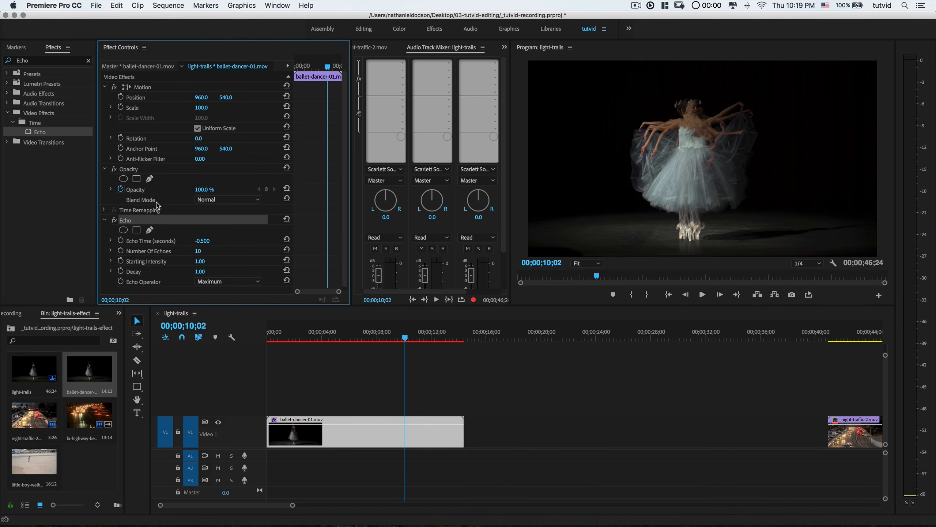
key(BackSpace)
Step: Delete the ballet clip from the timeline and move night-traffic-2.mov to the start of the sequence, previewing it there
click(319, 423)
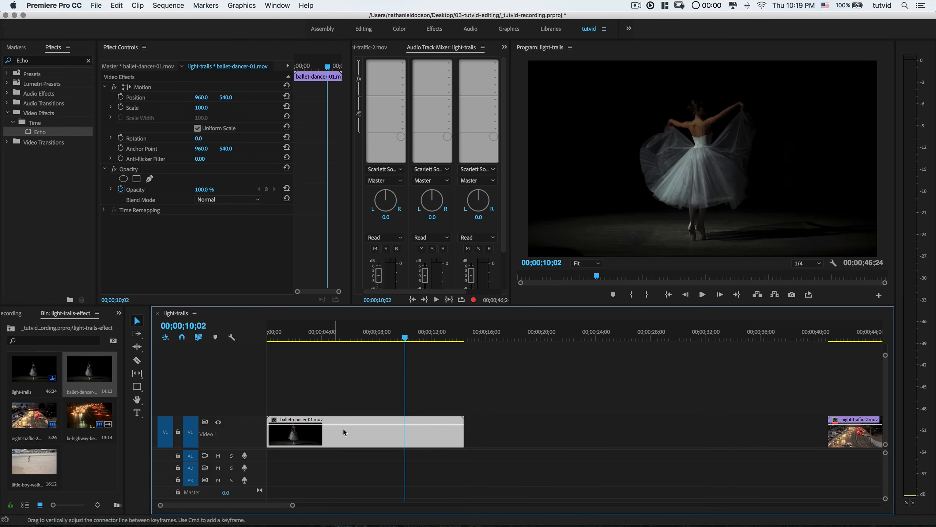
key(BackSpace)
drag(868, 416, 305, 389)
key(space)
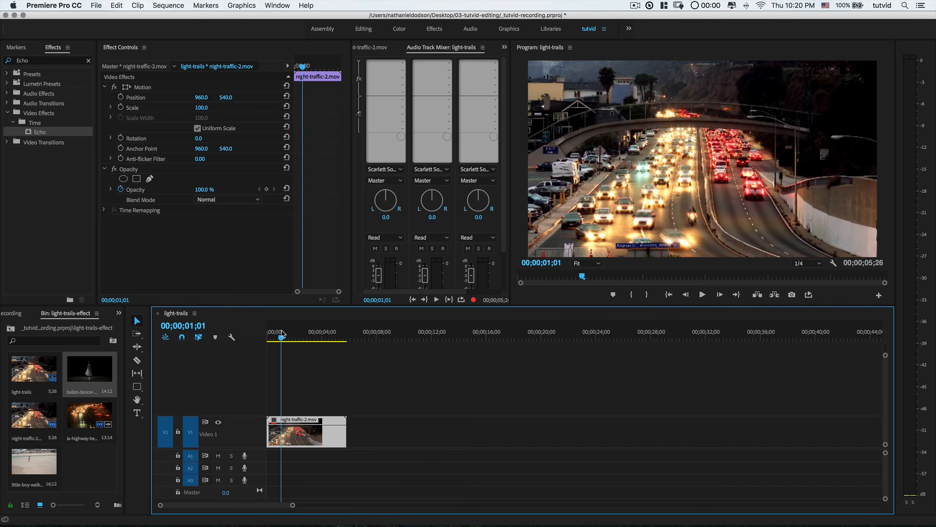
key(Home)
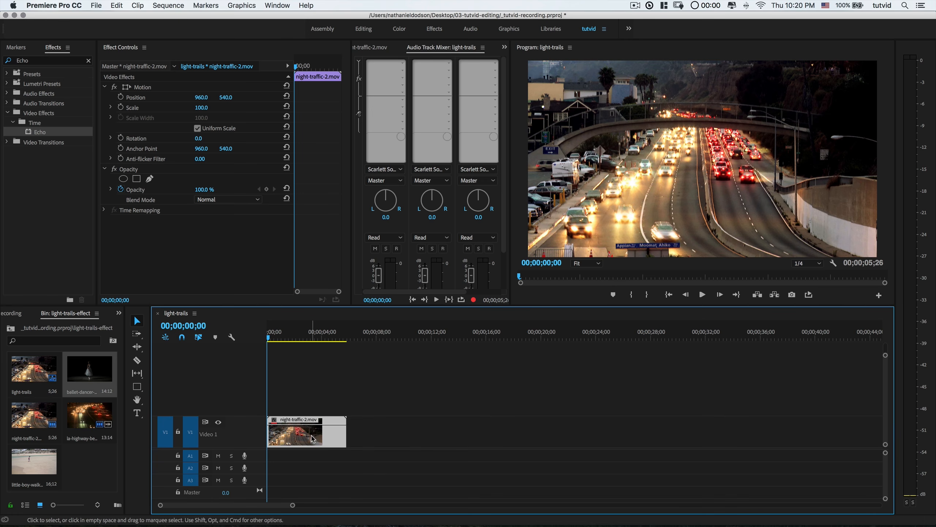
Step: Duplicate night-traffic-2.mov onto V2 directly above the original and shift the copy two frames later
drag(312, 439, 308, 408)
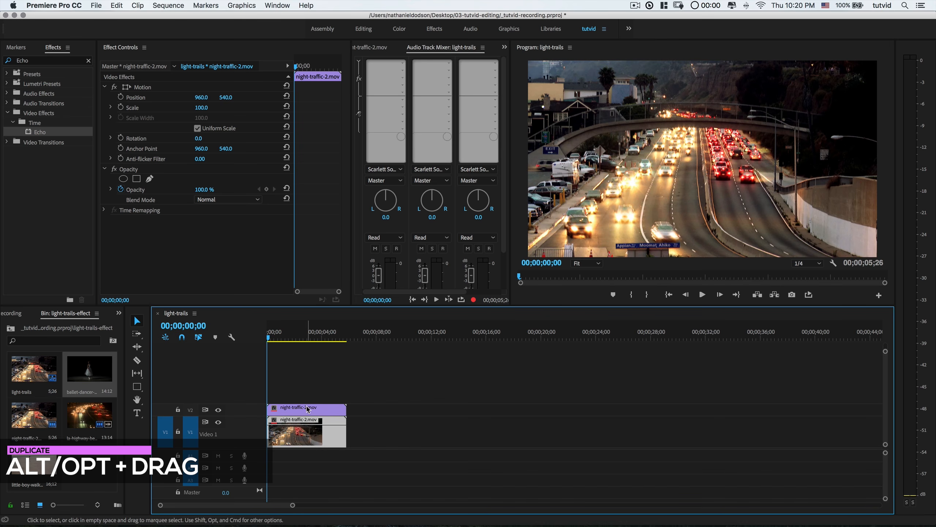
click(297, 409)
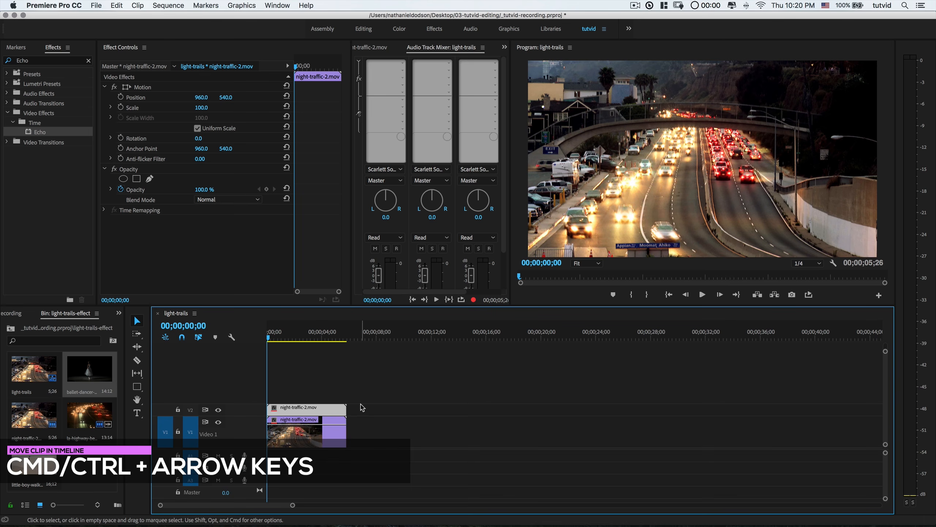
key(super+Right)
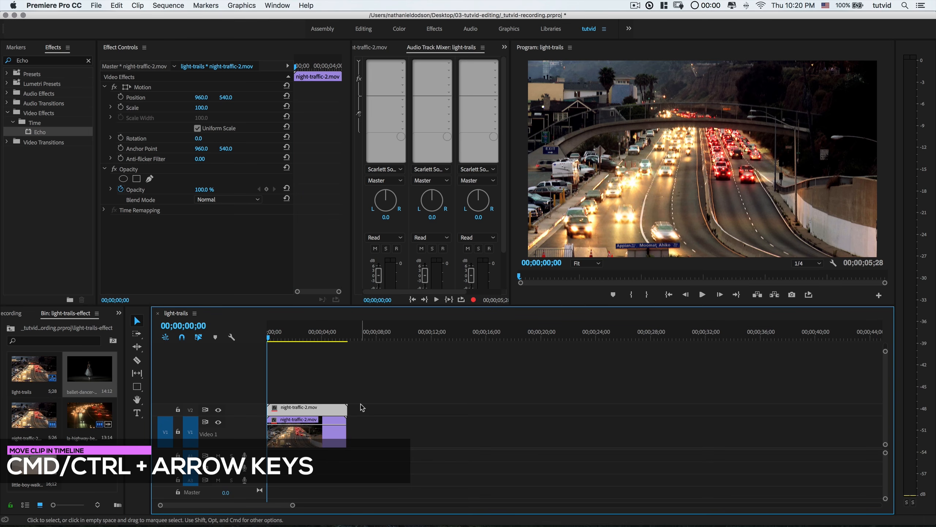
key(equal)
key(equal)
key(equal)
key(equal)
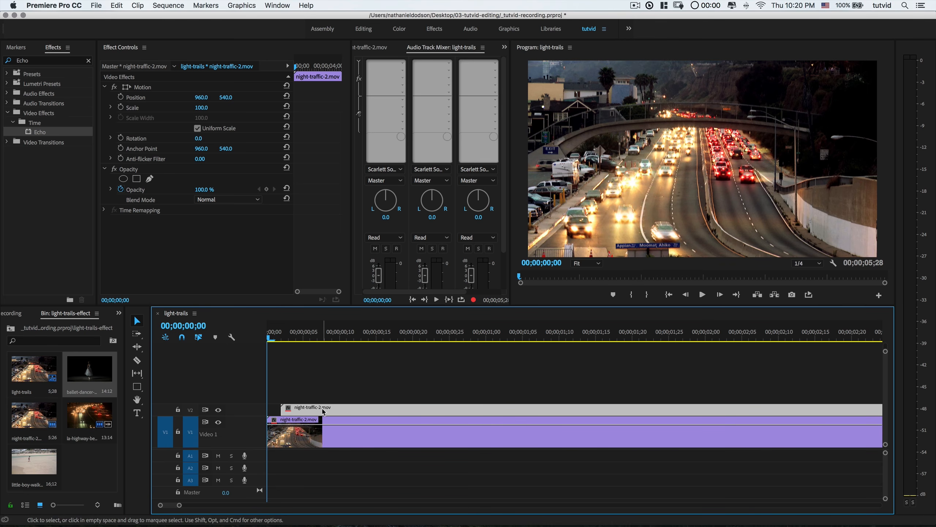
Step: Try the Multiply blend mode on the V2 traffic copy and check it at 00;00;00;06
click(205, 201)
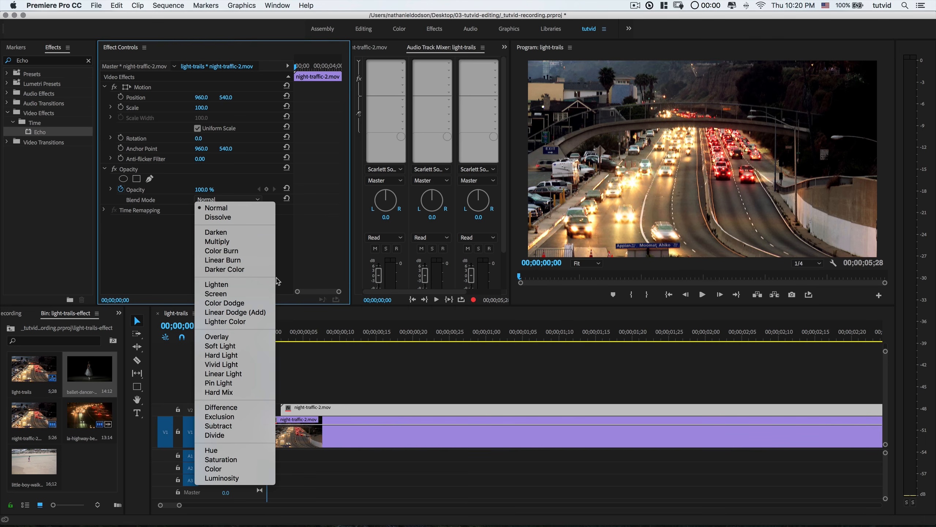
click(235, 242)
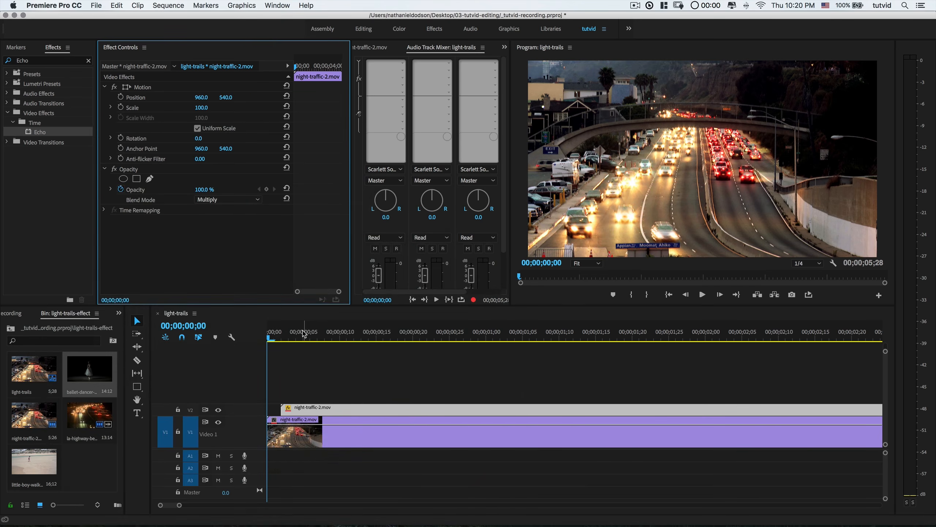
drag(303, 331, 312, 335)
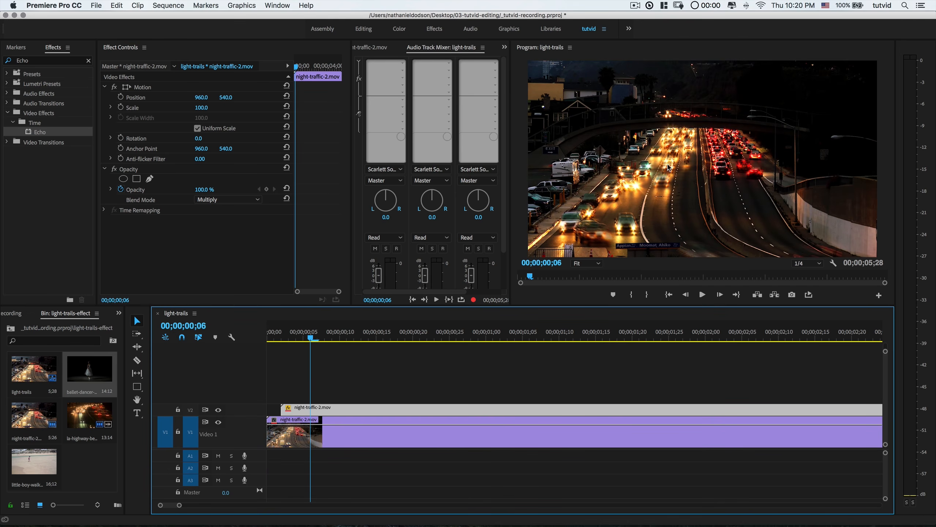
click(213, 200)
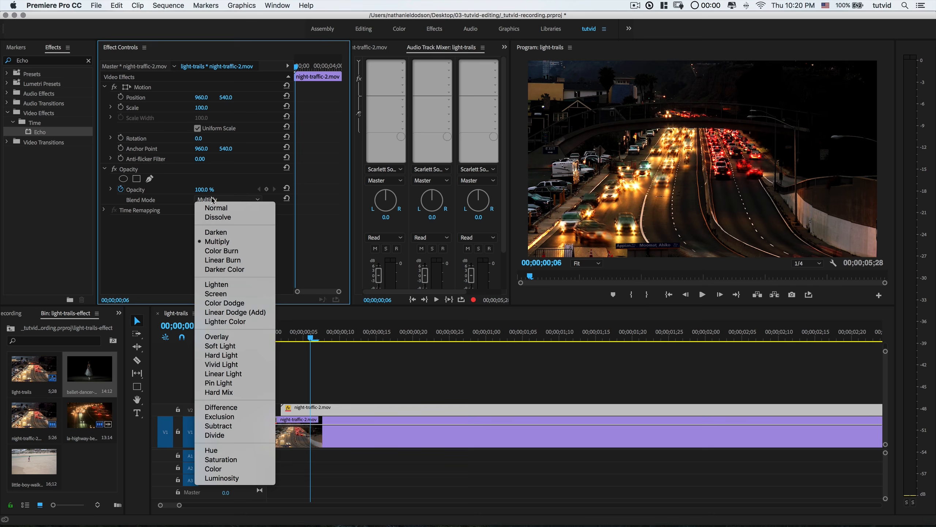
click(644, 223)
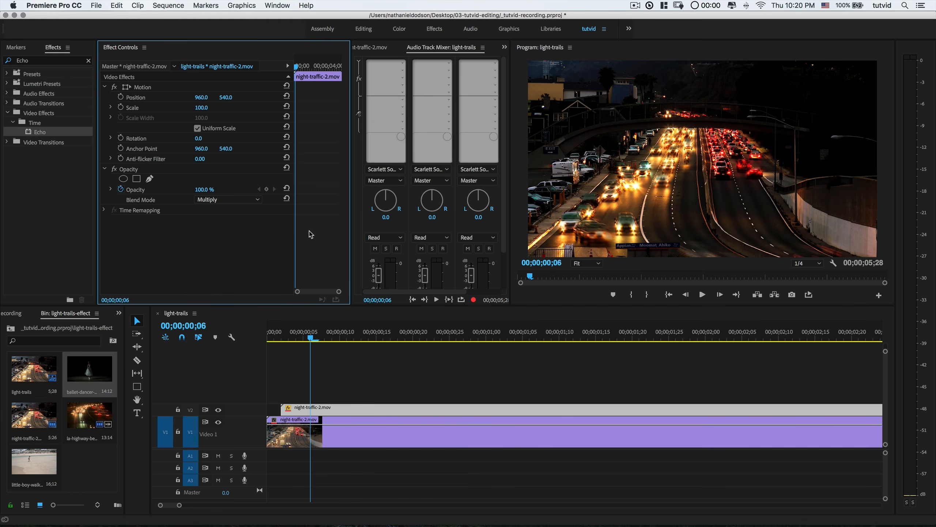
Step: Set the V2 traffic copy's blend mode to Lighten and move the copy one frame earlier
click(229, 200)
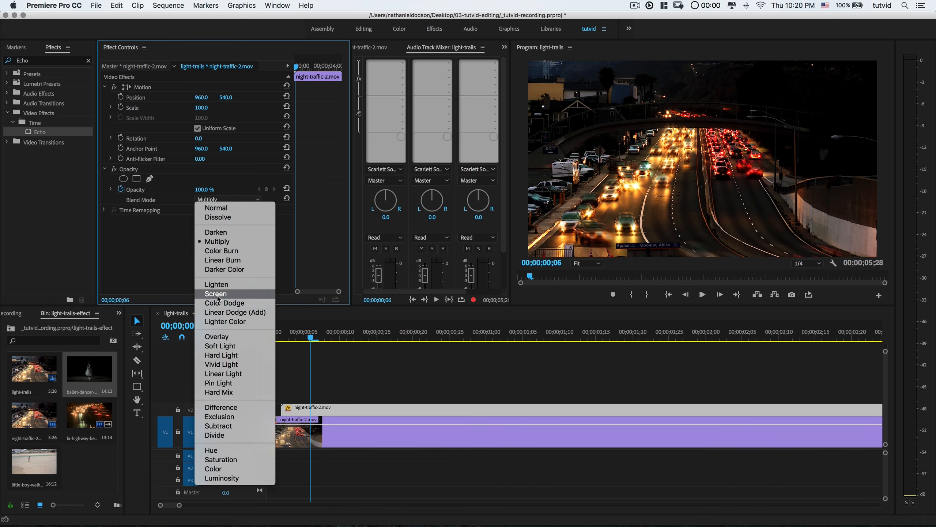
click(216, 284)
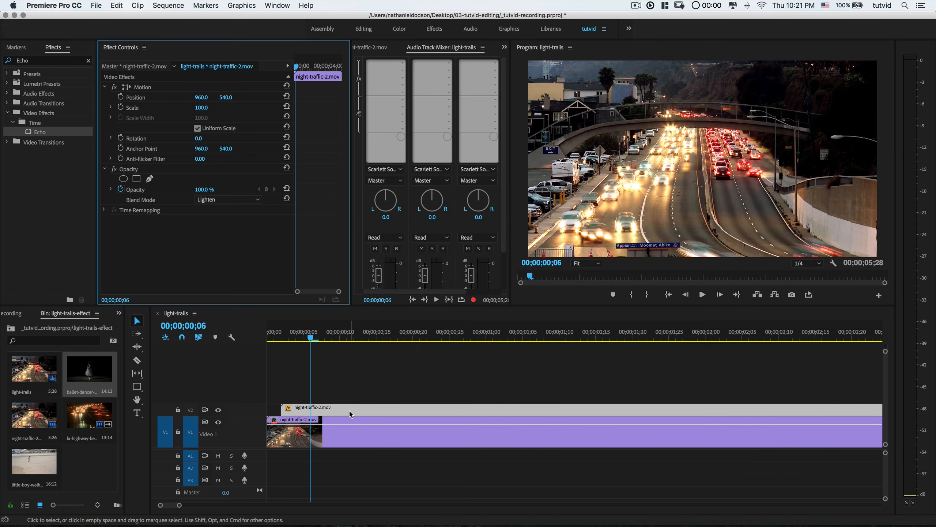
click(350, 414)
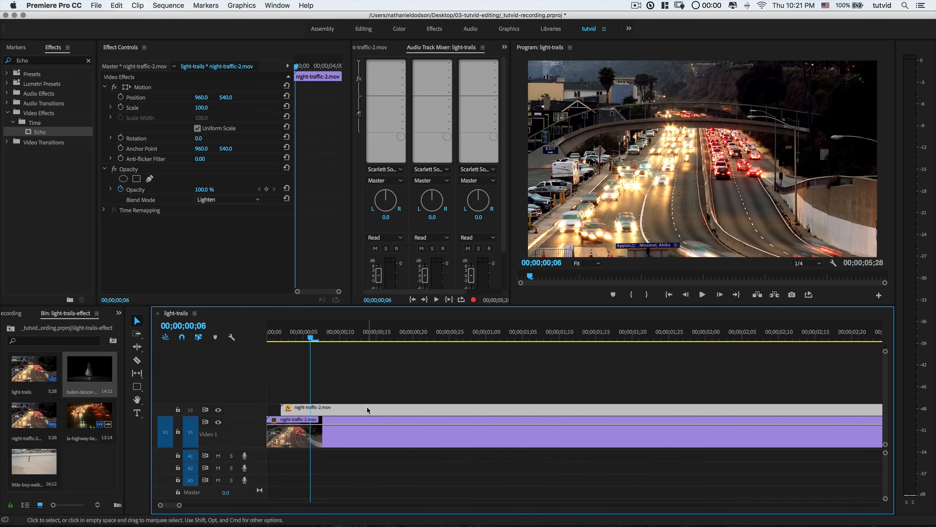
drag(368, 410, 360, 410)
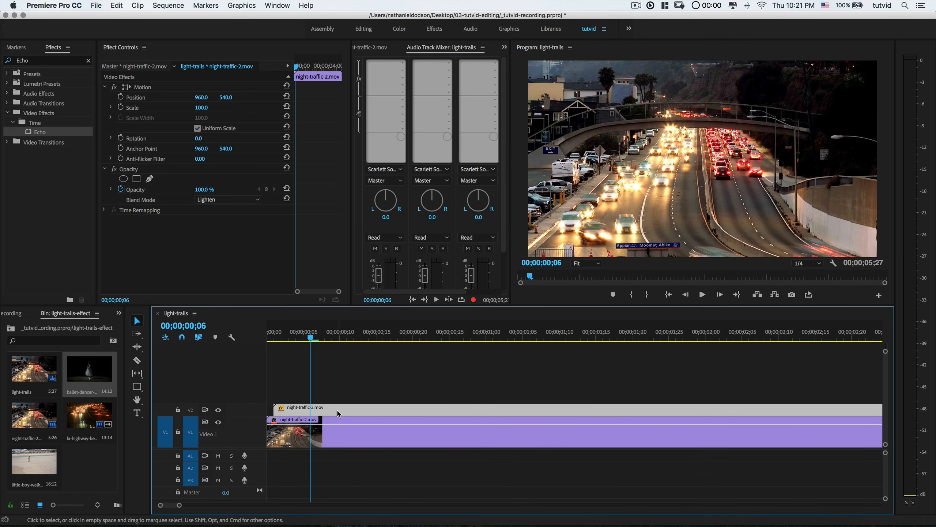
Step: Duplicate the V2 traffic clip onto V3 and shift the new copy one frame later
drag(337, 410, 338, 399)
click(331, 398)
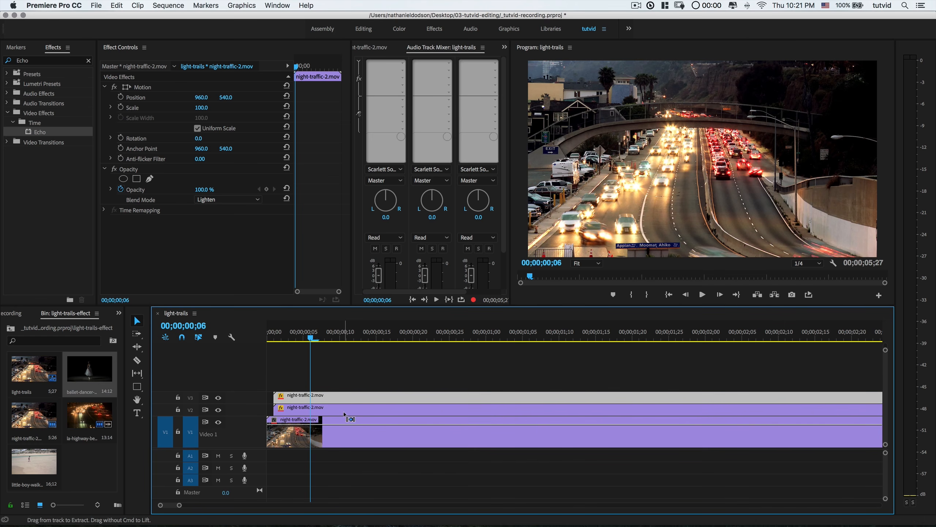
key(super+Right)
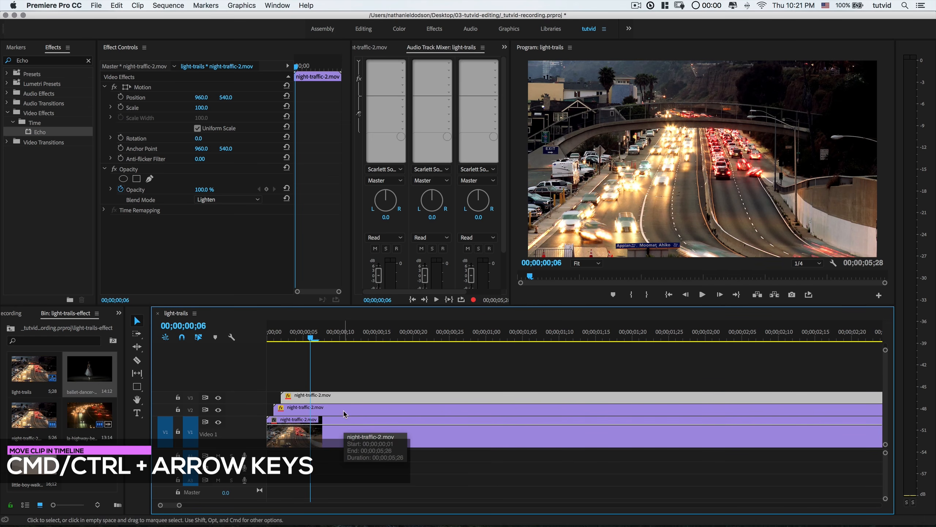
Step: Duplicate the V2 and V3 clips onto V4 and V5, continue the one-frame stagger, and check the copies' blend mode
shift+click(346, 412)
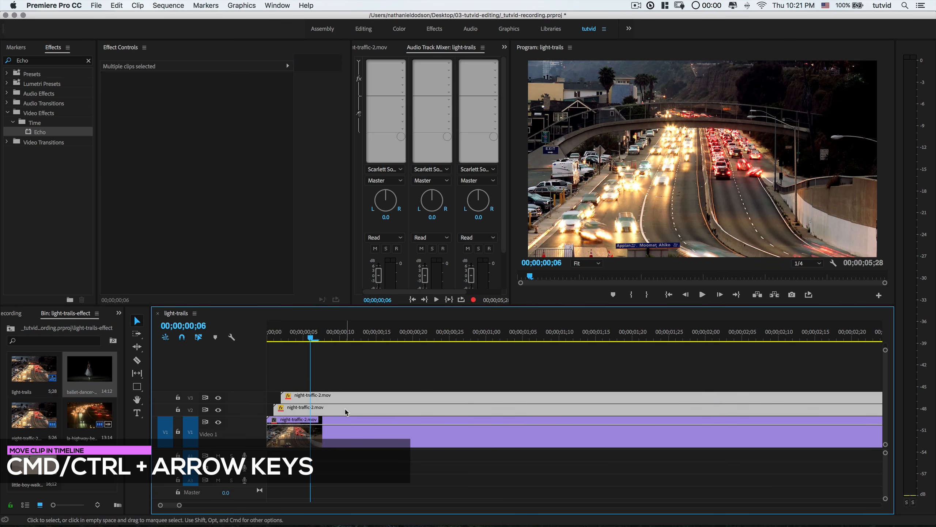
drag(338, 413, 348, 386)
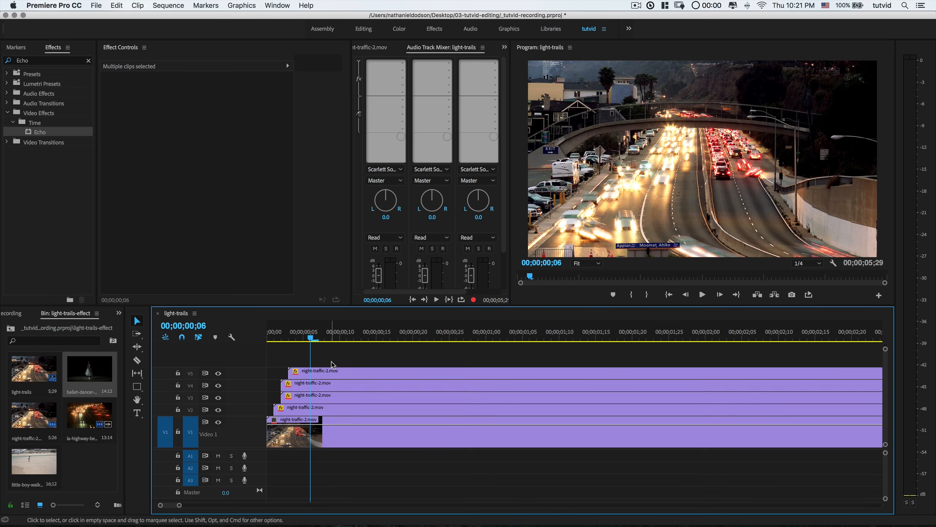
key(super+Right)
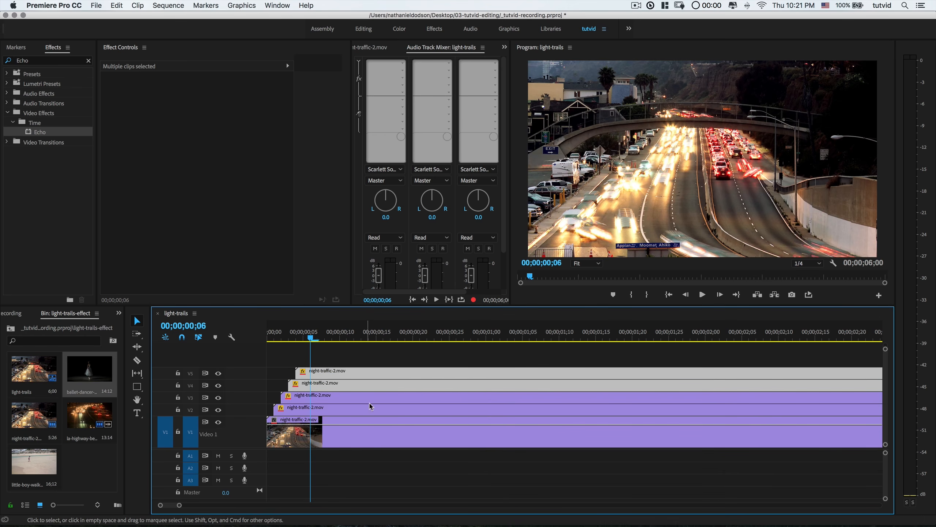
click(303, 412)
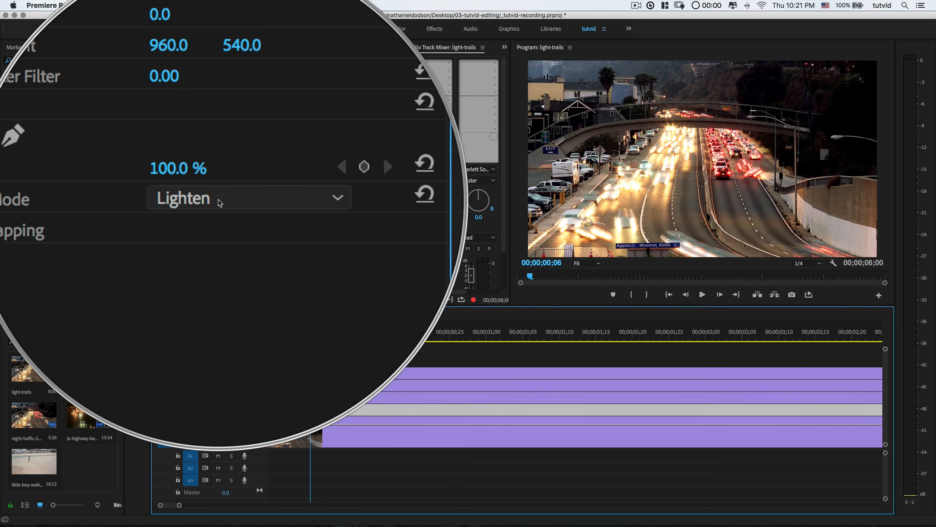
click(335, 399)
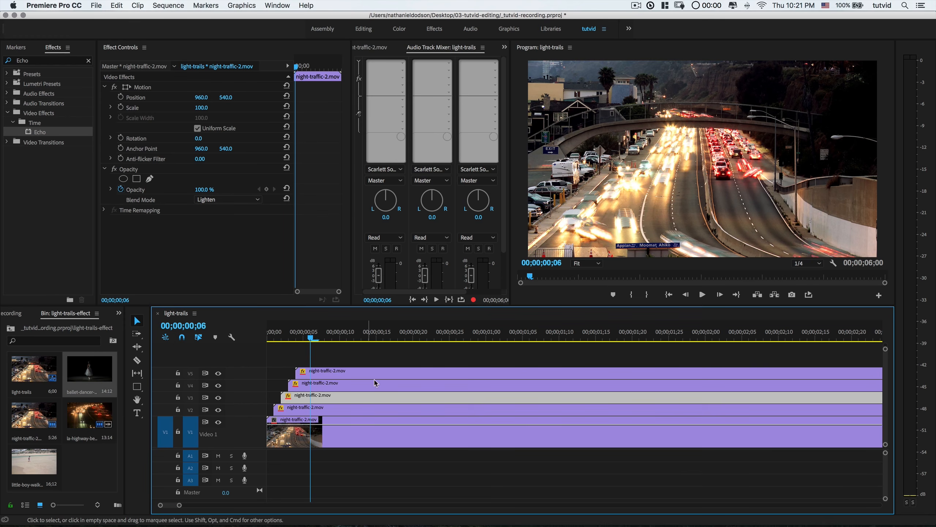
Step: Add more copies of the Lighten traffic clip on V6, V7 and V8, shifting them later than the clips below
drag(352, 352, 371, 405)
scroll(185, 421, up, 3)
scroll(186, 425, down, 5)
drag(329, 396, 356, 435)
click(348, 436)
drag(287, 395, 354, 371)
click(342, 404)
key(super+Right)
key(super+z)
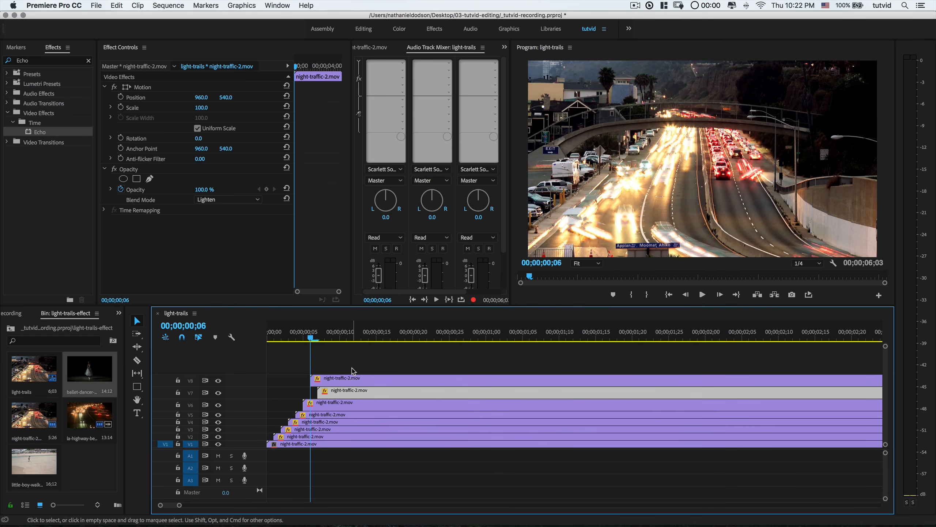
Step: Stagger the V7 and V8 copies one frame apart and add further copies shifted later on V9 and V10
click(360, 380)
key(super+Right)
drag(358, 376, 360, 365)
click(362, 370)
key(super+Right)
drag(364, 370, 363, 353)
key(super+Right)
key(super+Right)
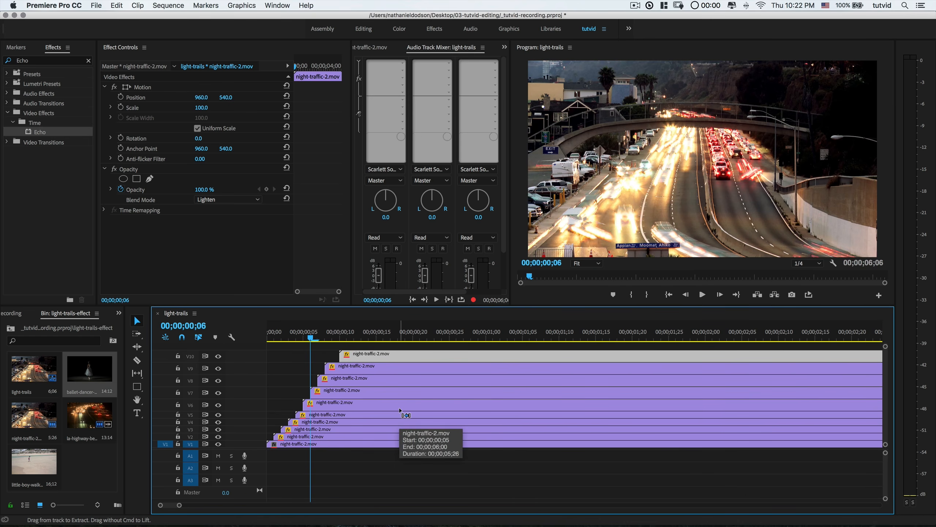
Step: Play the stacked traffic sequence from its start to preview the light trails
drag(260, 329, 245, 341)
key(space)
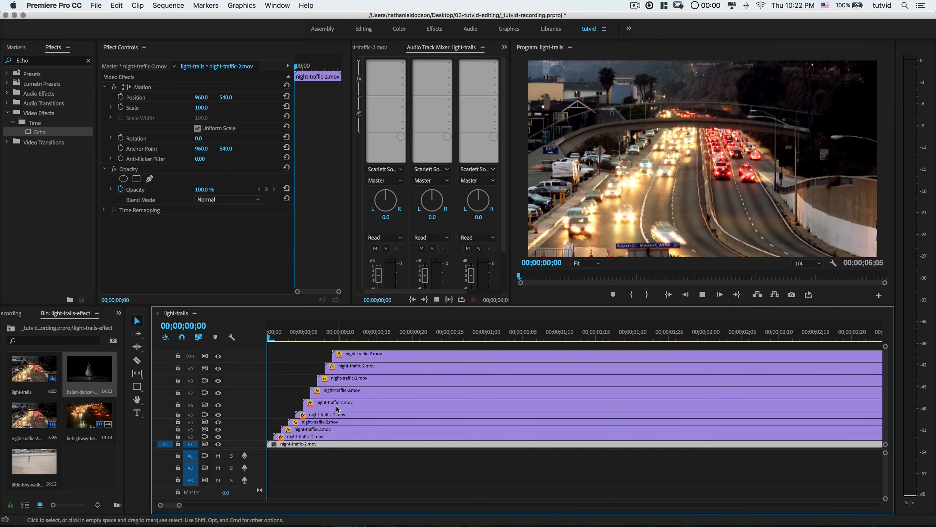
key(space)
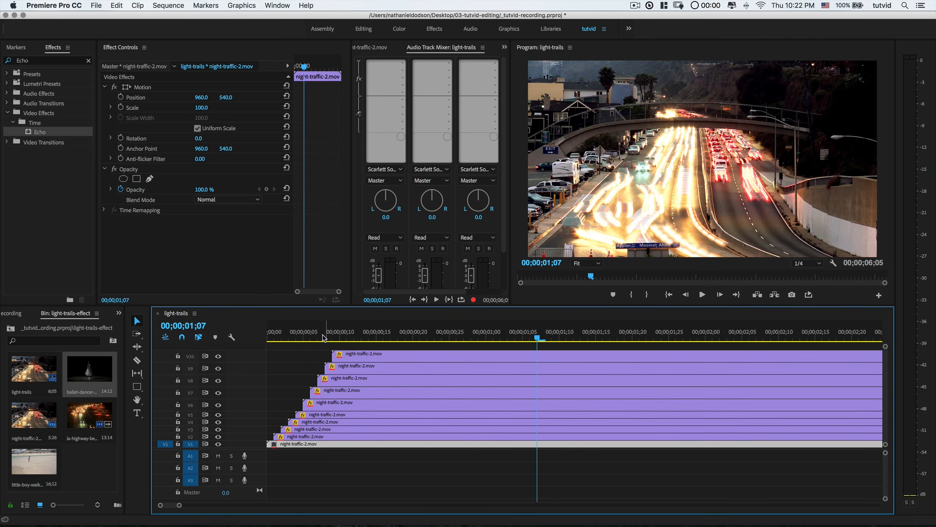
key(Home)
key(space)
key(space)
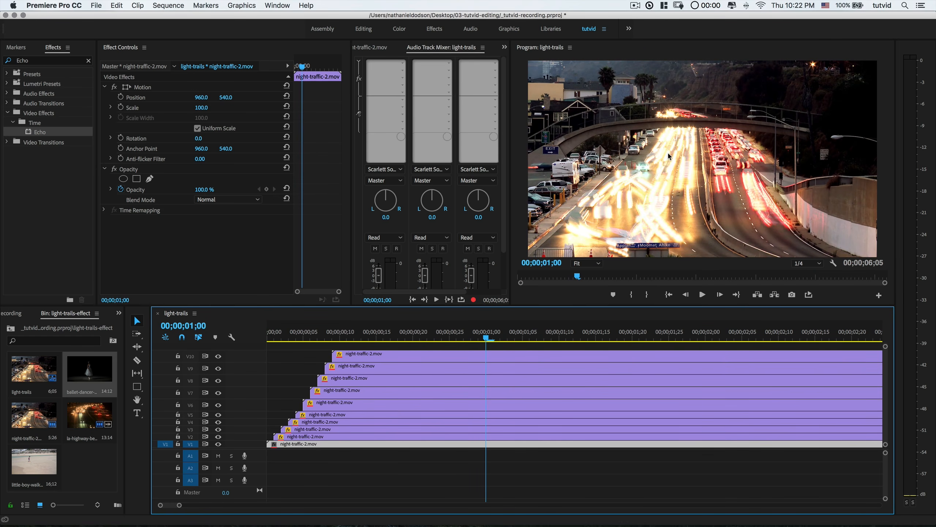
Step: Duplicate the V10 traffic clip onto V11, V12 and V13, each one frame later, and reduce the video track heights
click(405, 356)
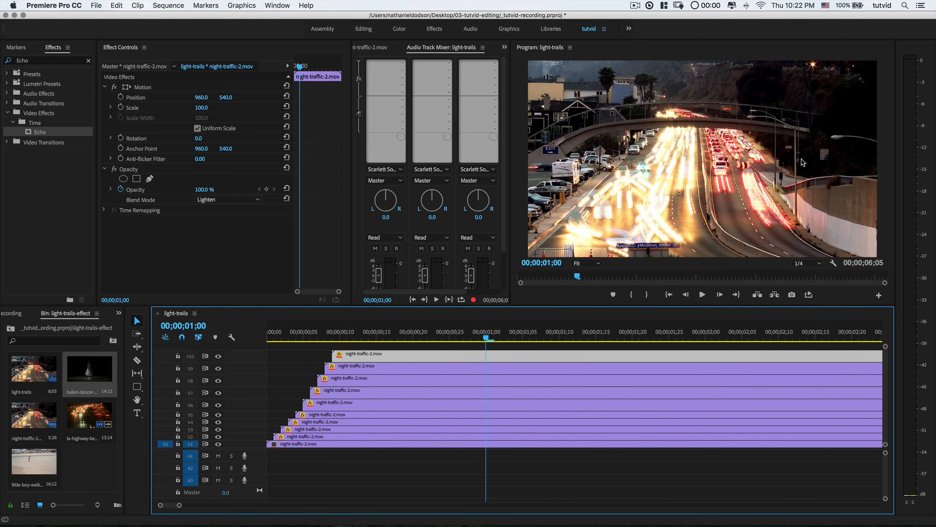
drag(372, 351, 391, 345)
scroll(365, 348, up, 3)
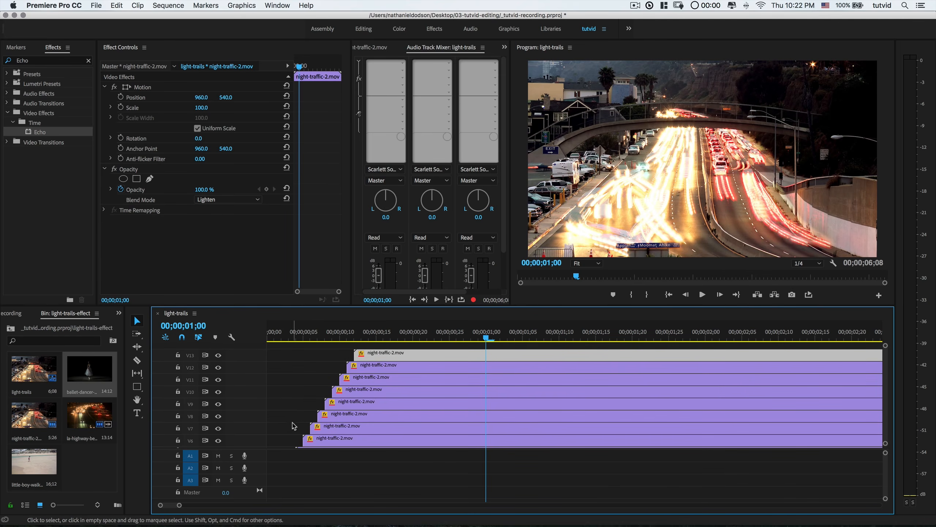
drag(184, 398, 184, 403)
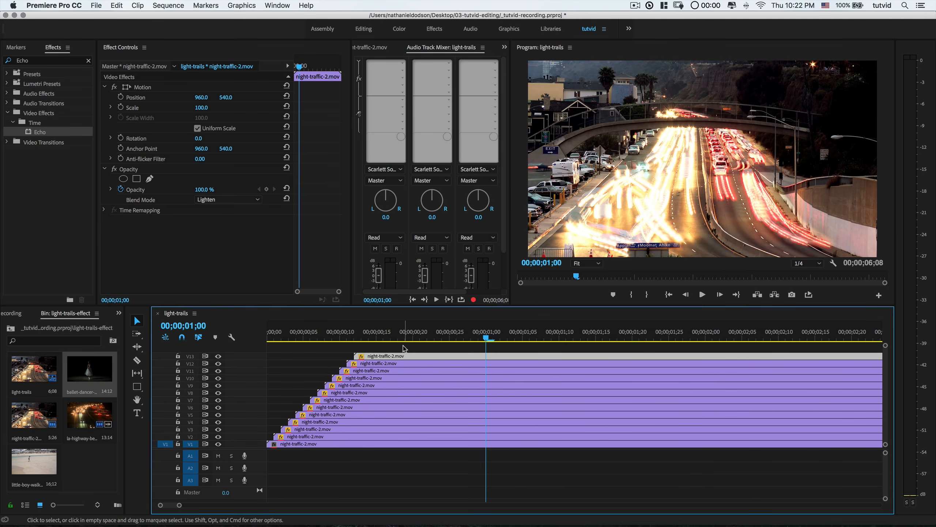
Step: Duplicate the V10 to V13 clips onto V14 to V17 and shift the copies to continue the one-frame stagger
drag(367, 349, 423, 381)
drag(357, 377, 354, 384)
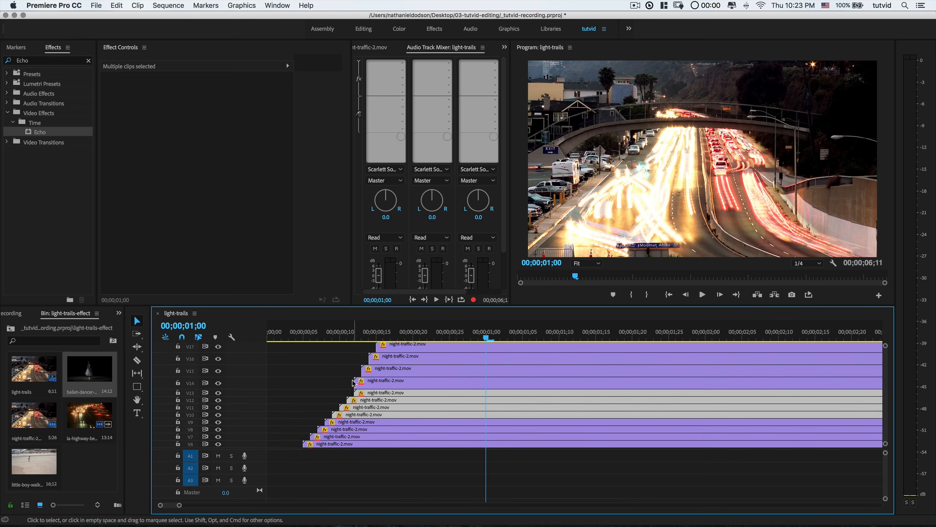
scroll(353, 383, up, 1)
drag(348, 352, 417, 390)
key(super+Right)
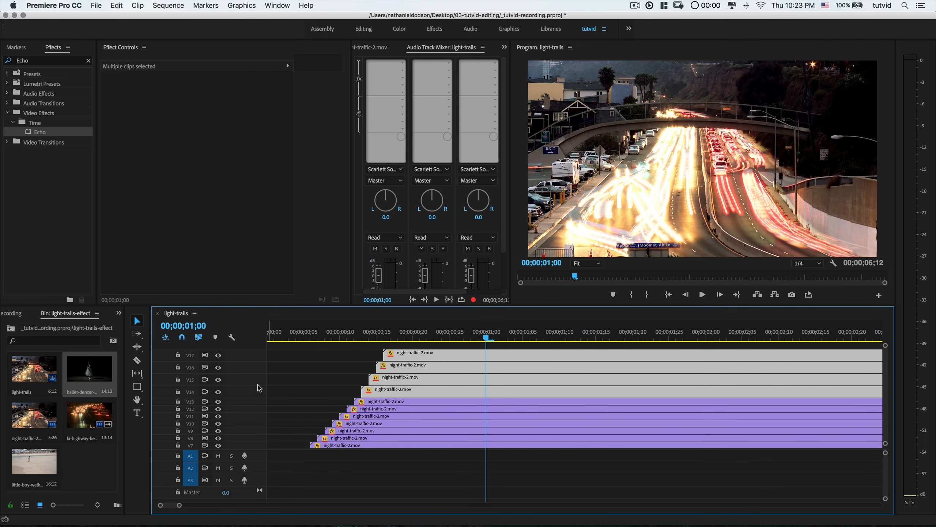
Step: Duplicate the V14 to V17 clips onto V18 to V21 and shift the copies to continue the one-frame stagger
drag(392, 393, 424, 348)
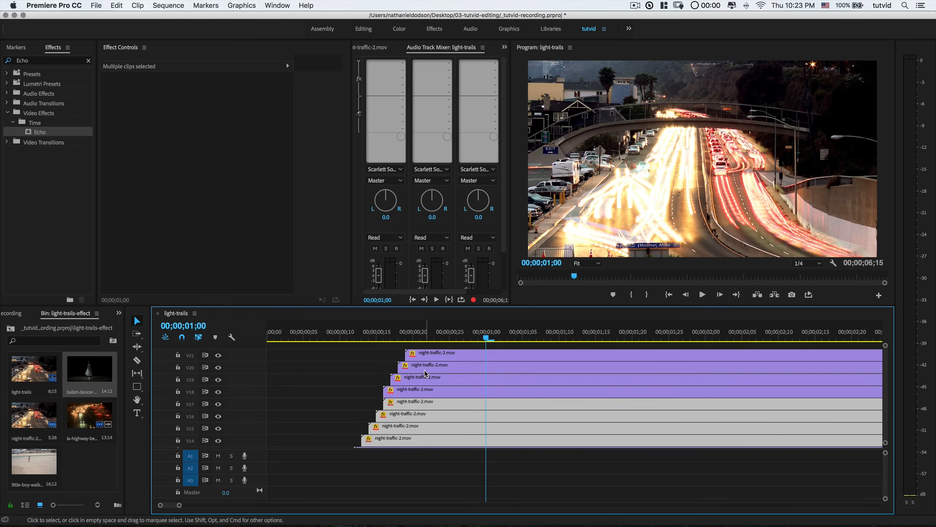
drag(369, 390, 438, 352)
drag(441, 391, 447, 394)
click(345, 380)
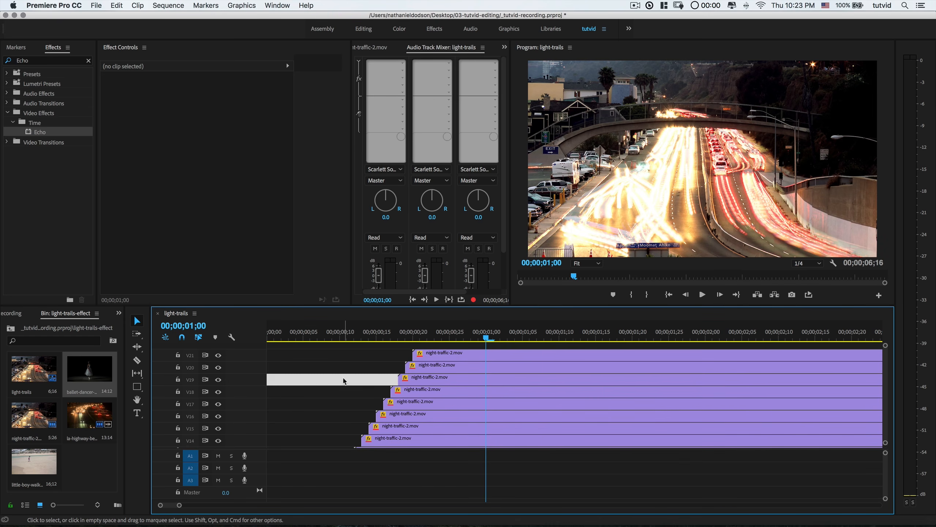
Step: Collapse all video tracks to minimum height and play the light-trails sequence from the start
shift+double_click(184, 400)
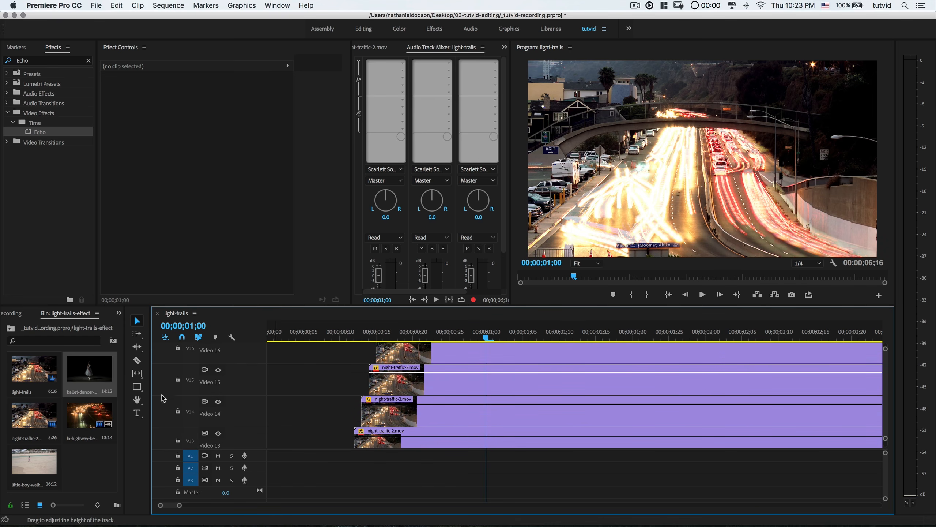
shift+double_click(177, 414)
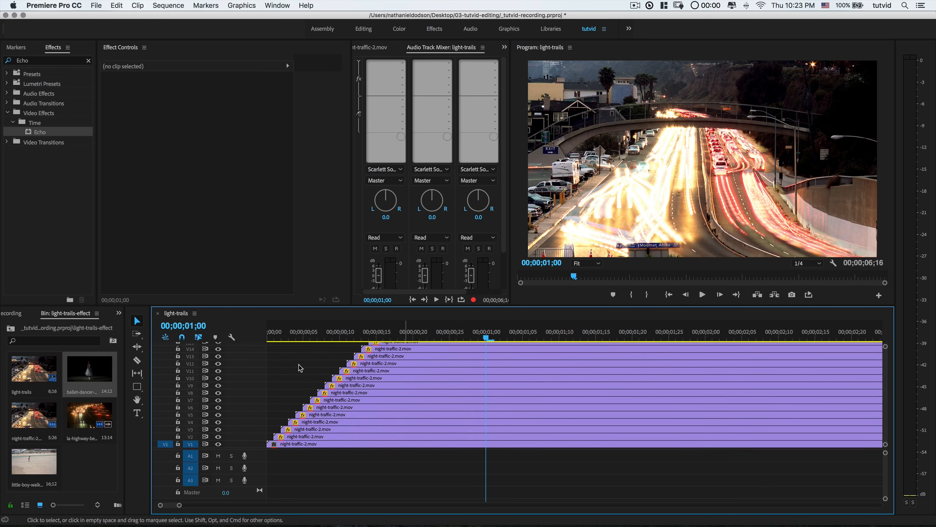
drag(288, 336, 265, 337)
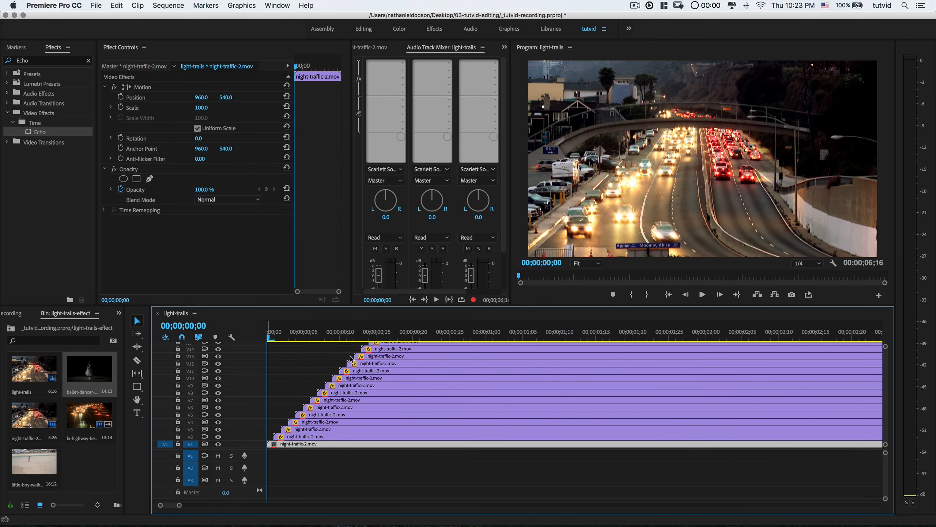
key(space)
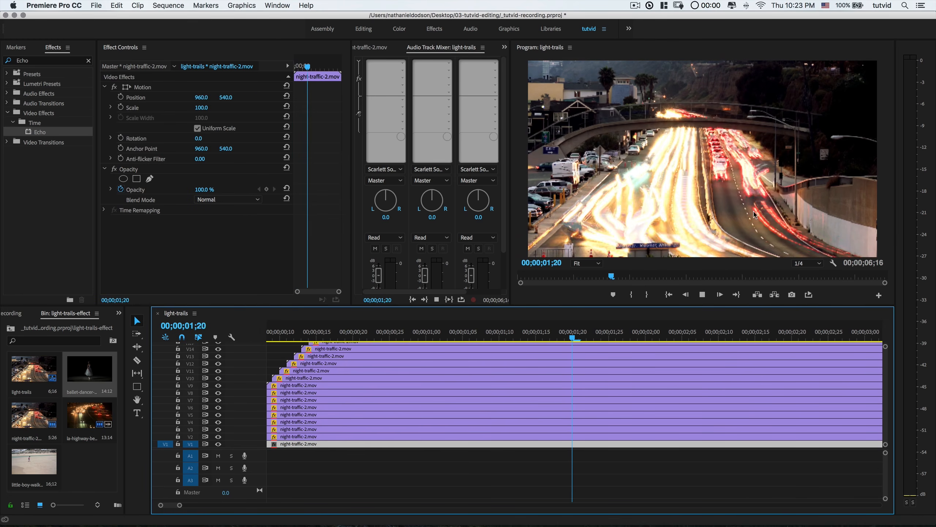
key(space)
scroll(349, 425, up, 5)
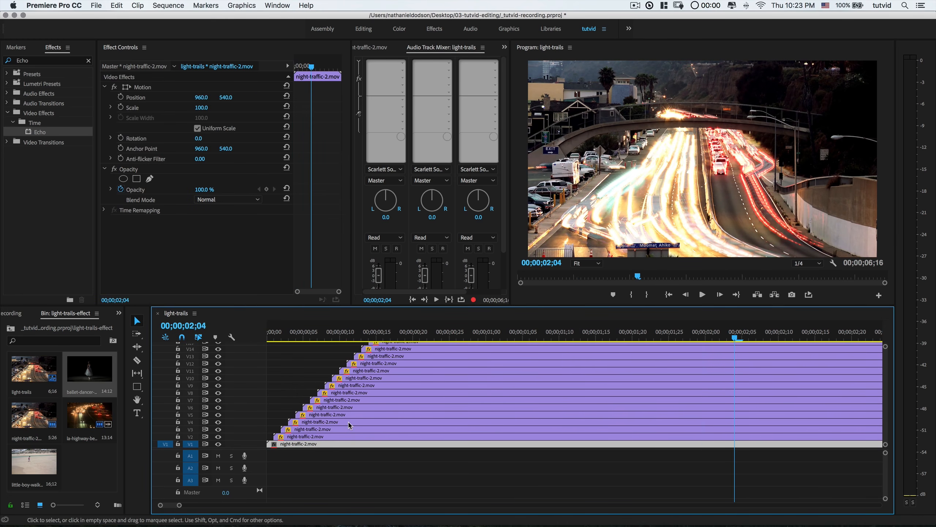
Step: Enlarge the timeline area to show tracks V1 to V21 and select the staggered clips on V2 to V21
click(285, 379)
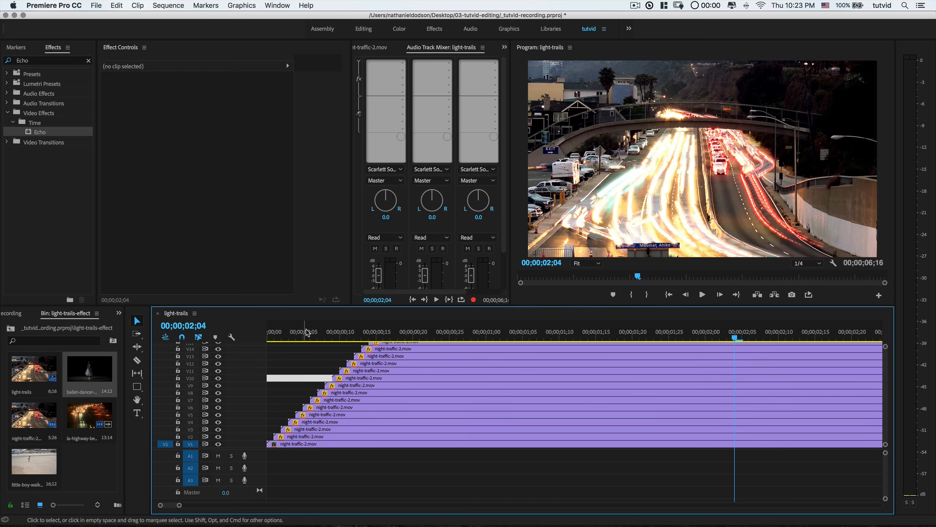
drag(306, 305, 321, 205)
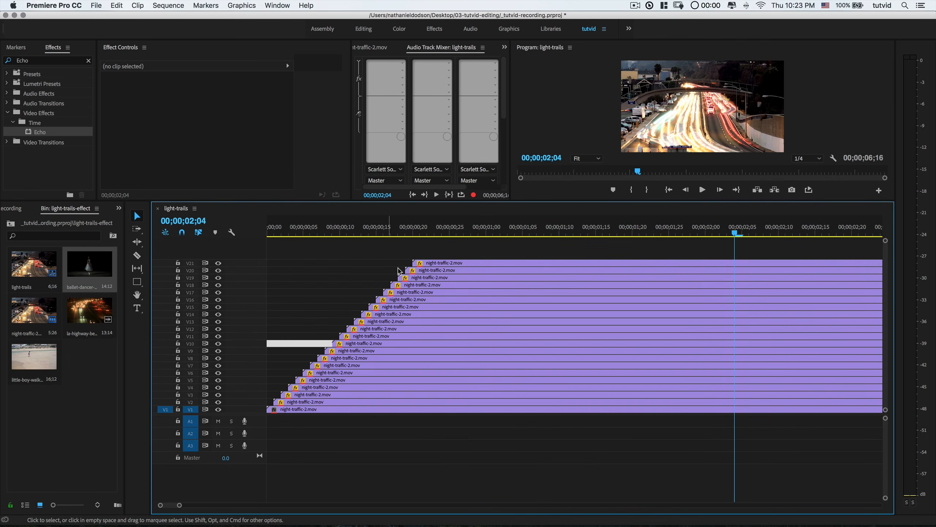
click(307, 300)
drag(274, 252, 287, 254)
drag(421, 341, 427, 402)
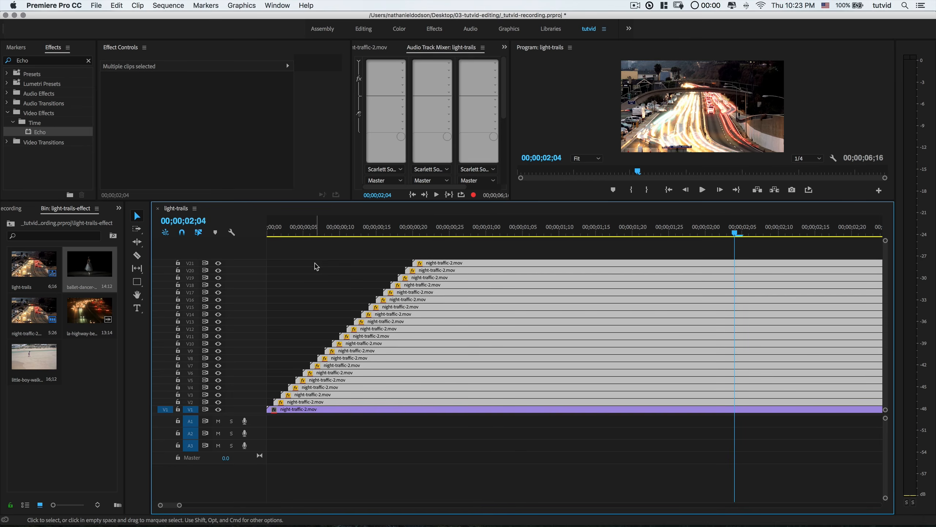
Step: Apply the default Cross Dissolve to the start edit points of the clips on V2 to V21
drag(386, 313, 411, 402)
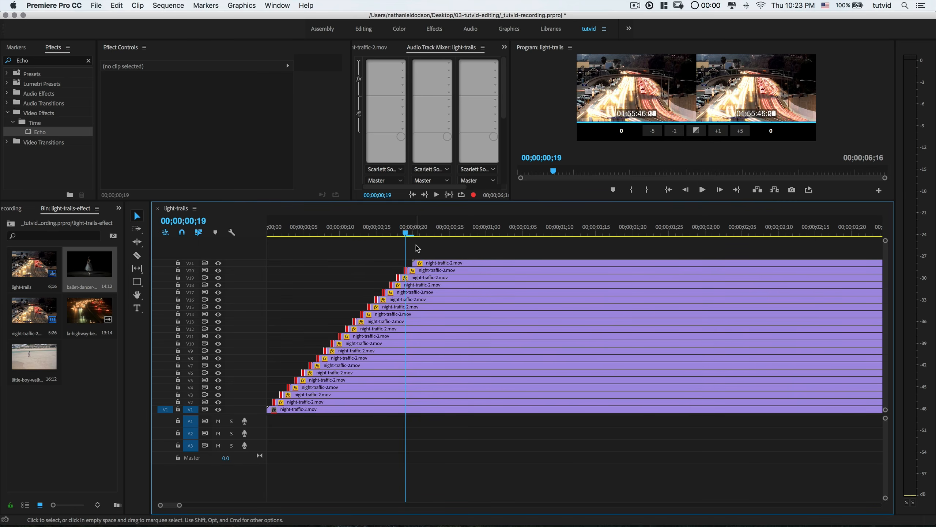
drag(421, 247, 269, 409)
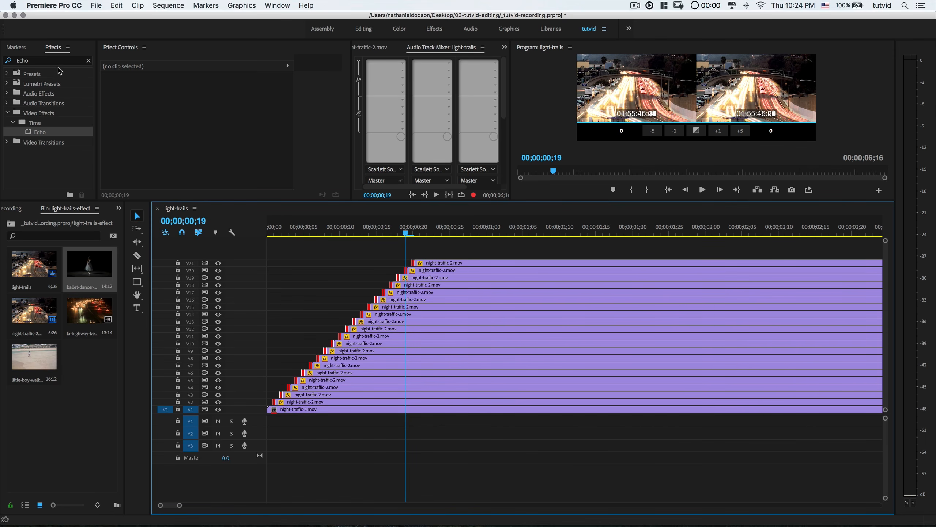
click(88, 60)
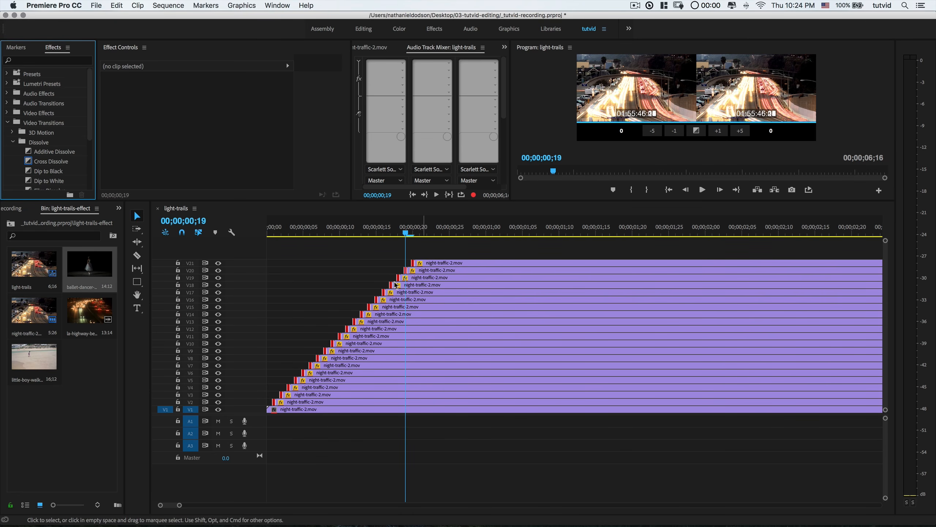
key(super+d)
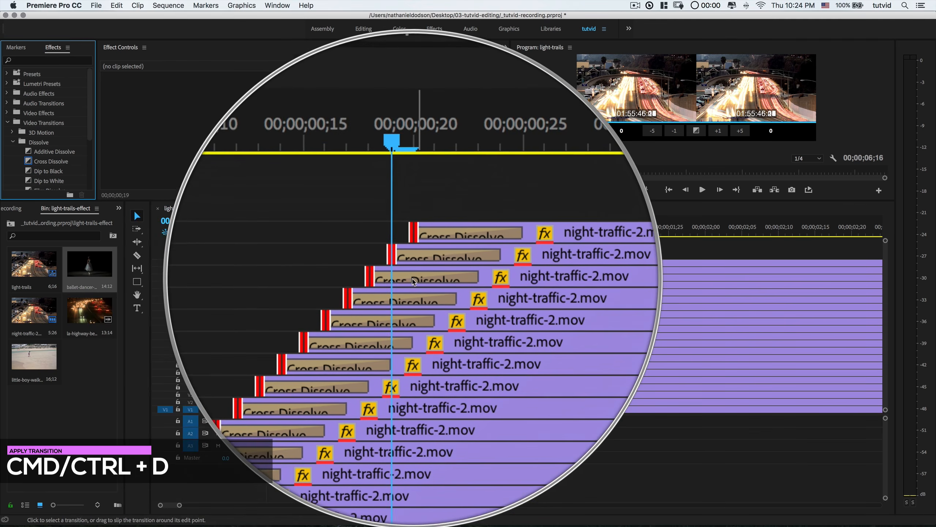
Step: Enlarge the program preview and play the sequence from the start to check the dissolving light trails
drag(290, 232, 245, 233)
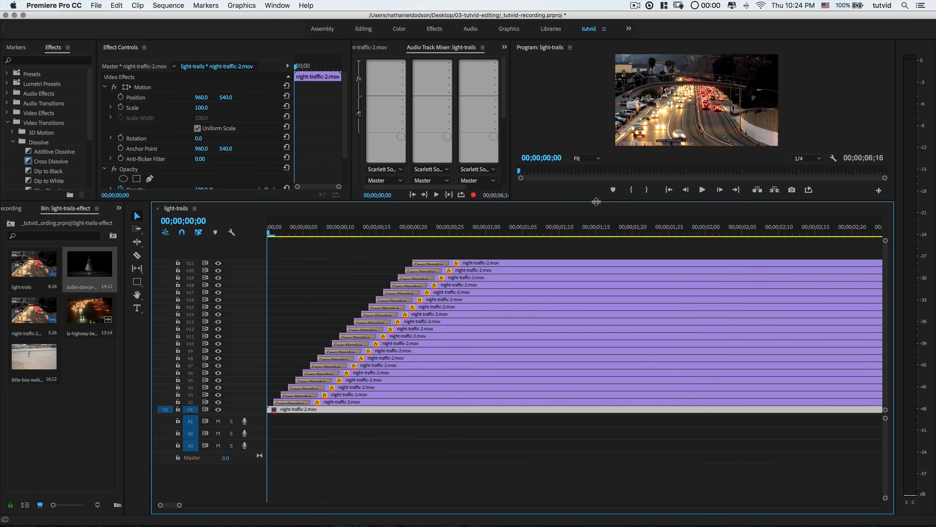
drag(579, 202, 578, 342)
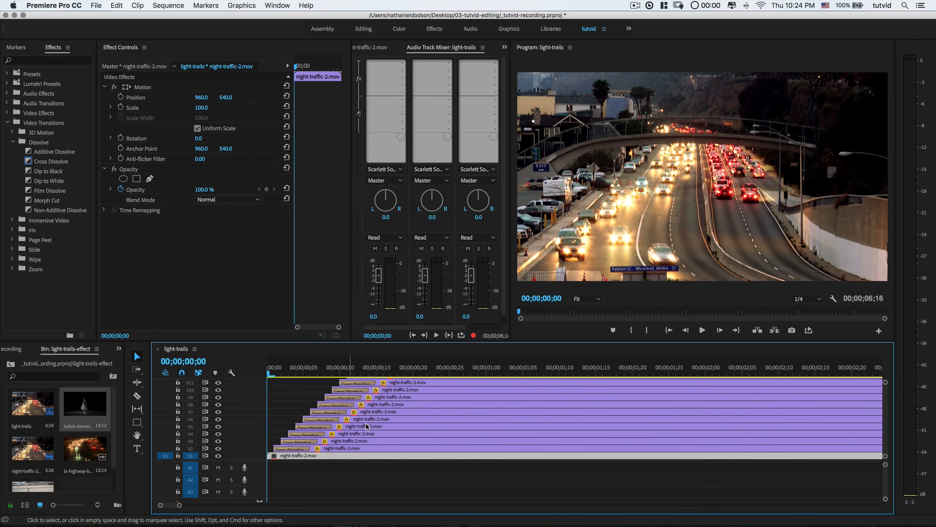
key(space)
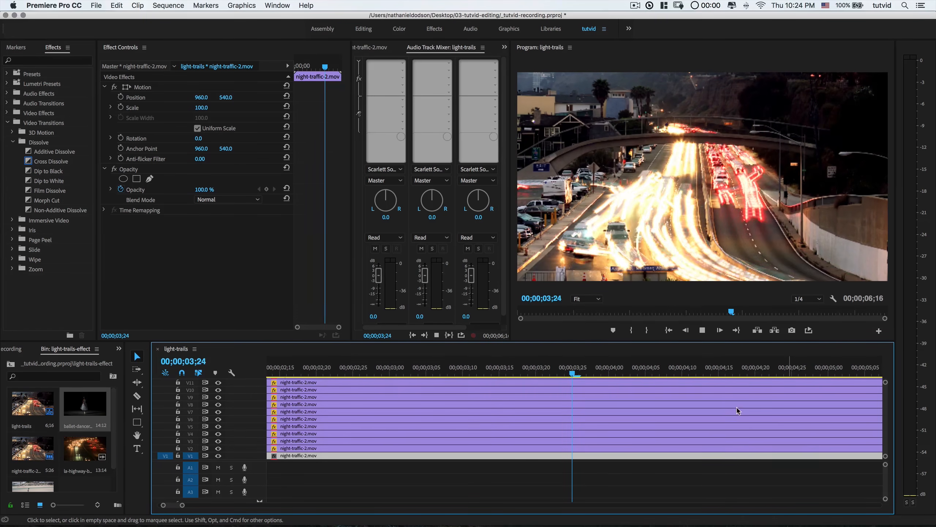
key(space)
Step: Apply the default Cross Dissolve to the end edit points of the clips on V1 to V20
drag(501, 254, 502, 133)
scroll(601, 274, right, 6)
scroll(600, 273, right, 10)
scroll(601, 273, left, 8)
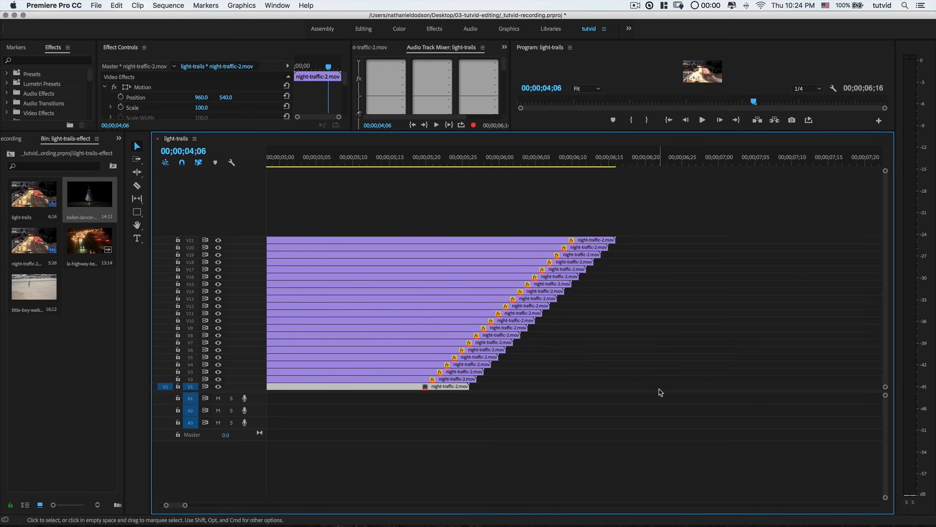
drag(662, 391, 442, 250)
key(Down)
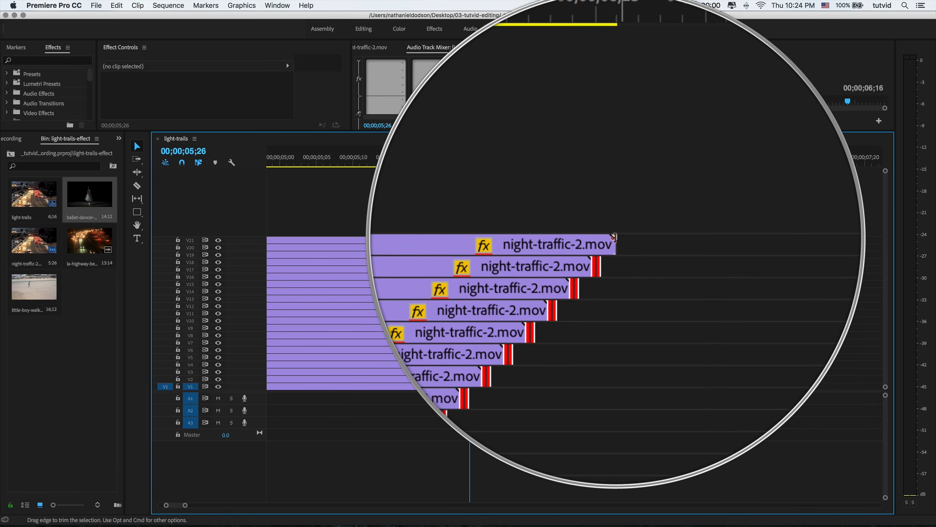
key(super+d)
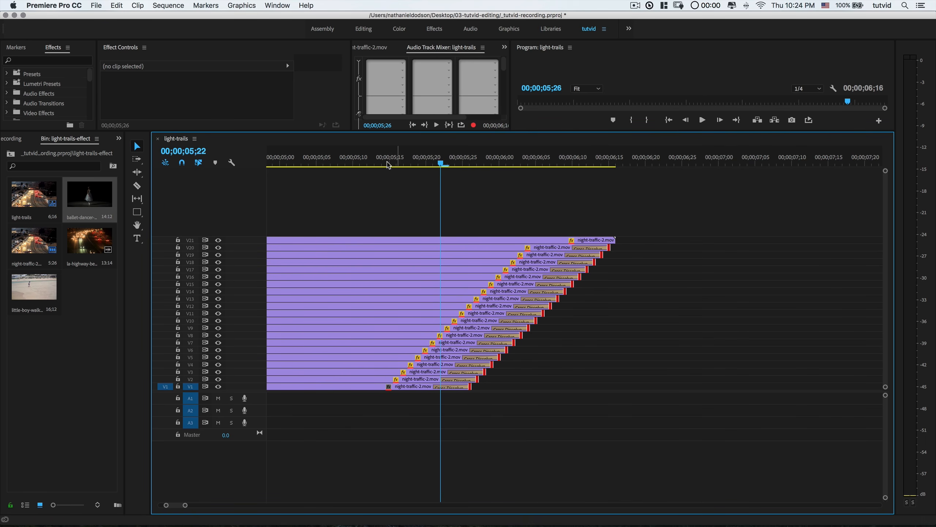
key(d)
Step: Enlarge the program preview again and play the end of the sequence to check the fading trails
drag(370, 196, 369, 332)
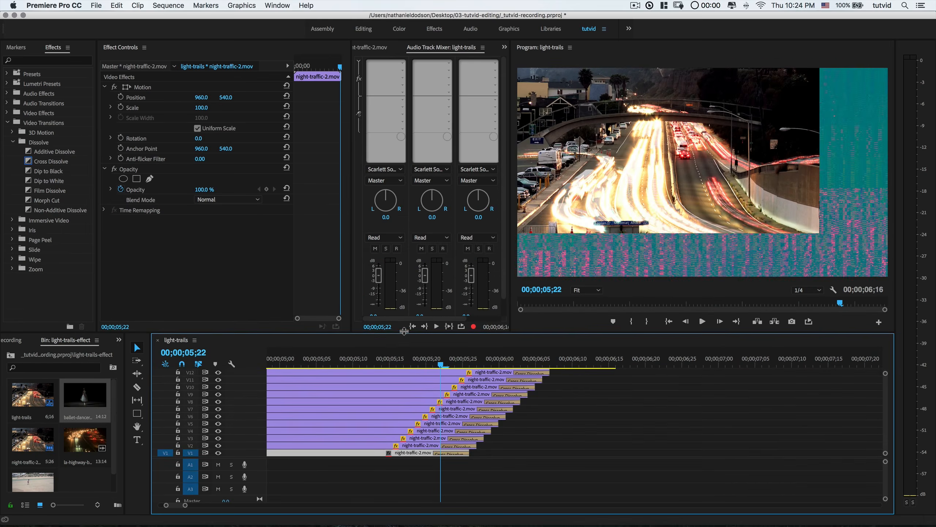
key(space)
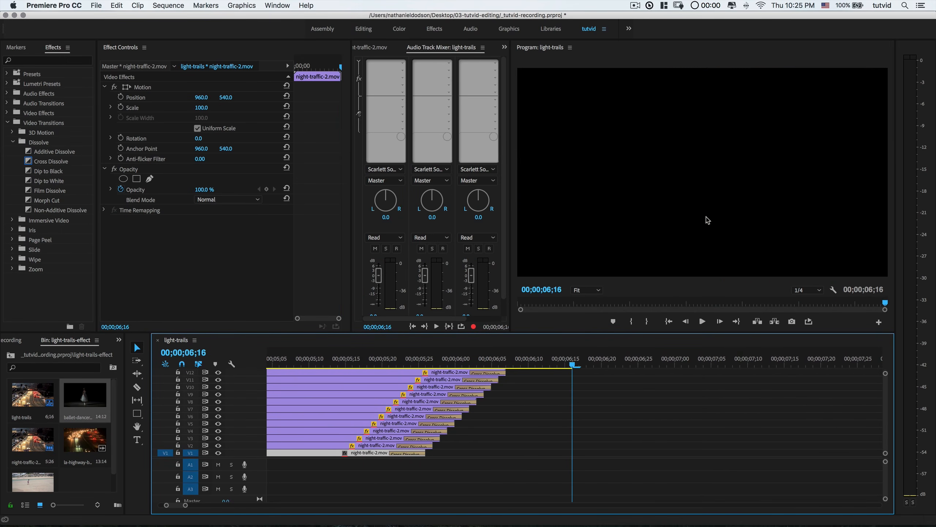
key(space)
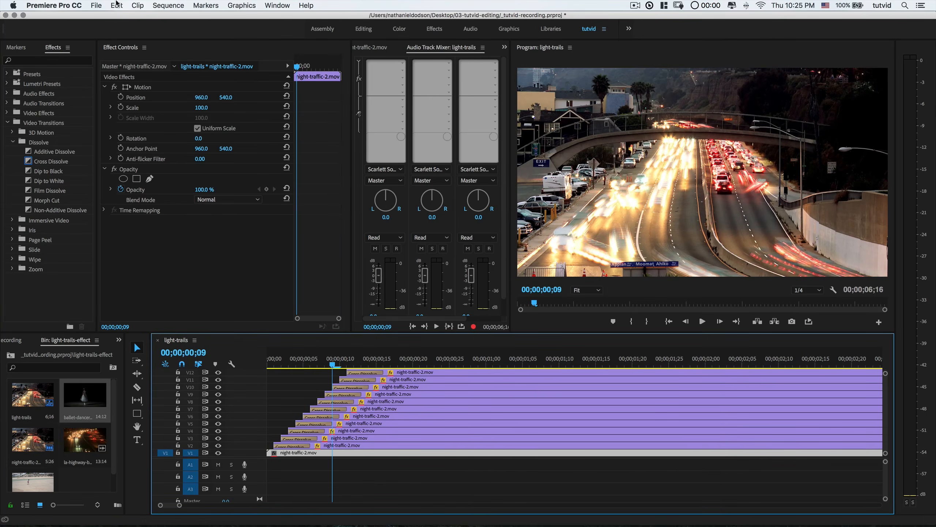
Step: Check the Video Transition Default Duration in the Timeline preferences and close them without changes
click(71, 6)
mouse_move(75, 35)
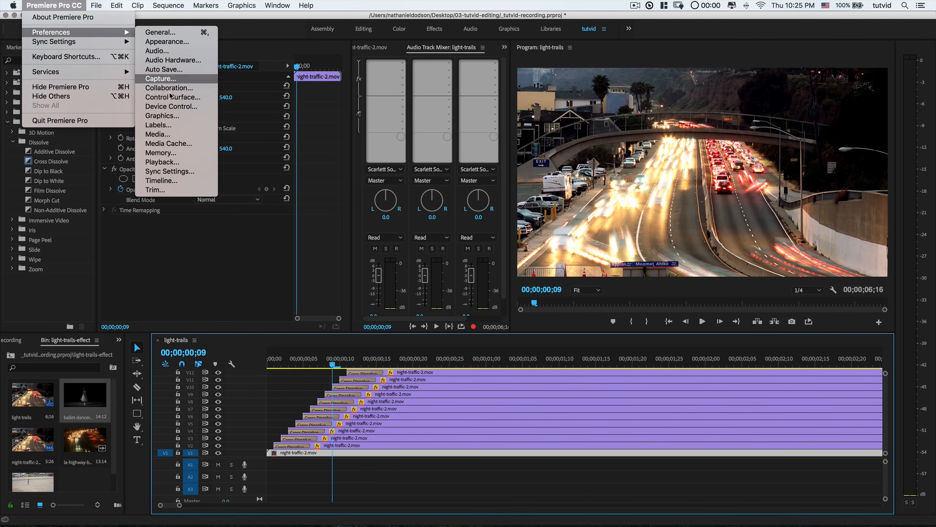
mouse_move(117, 11)
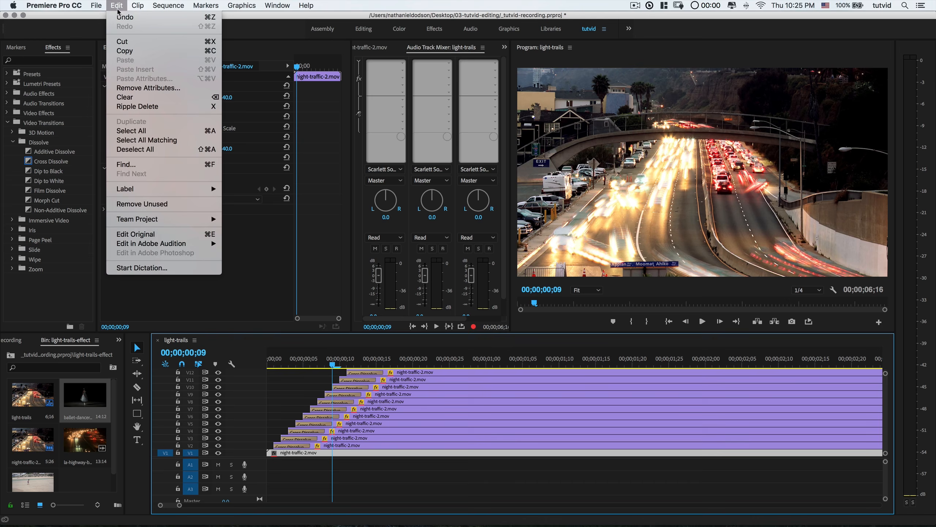
mouse_move(61, 8)
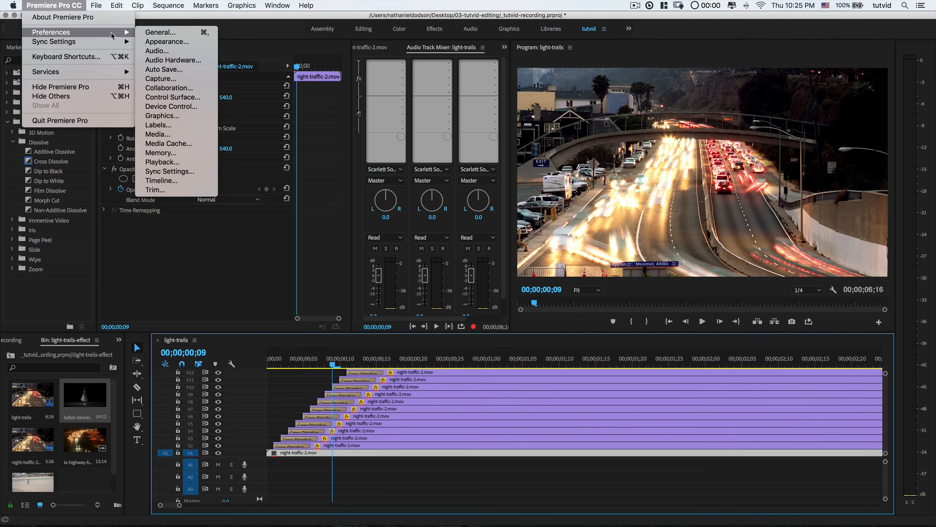
click(174, 181)
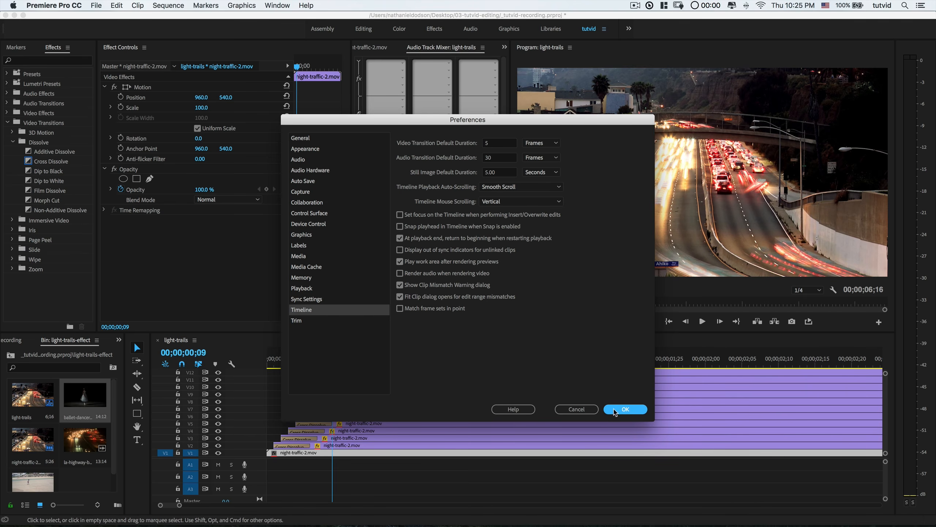
click(581, 411)
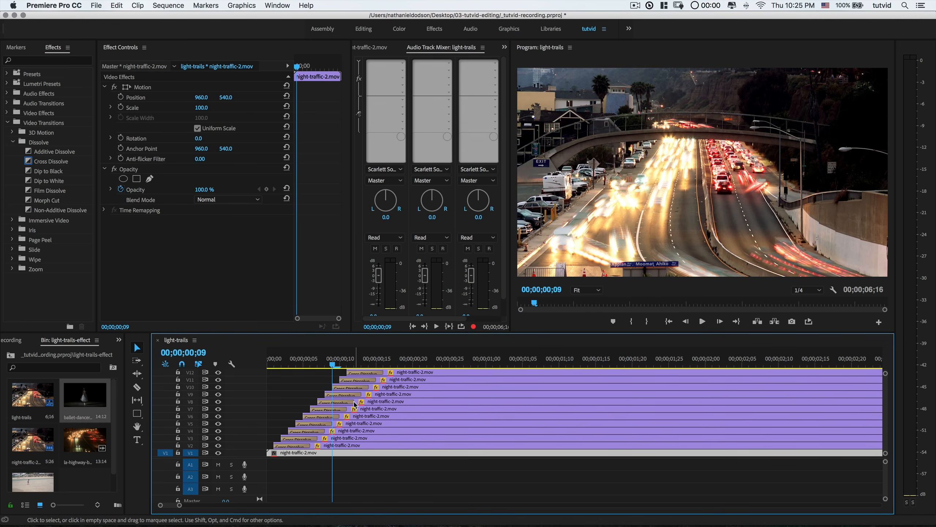